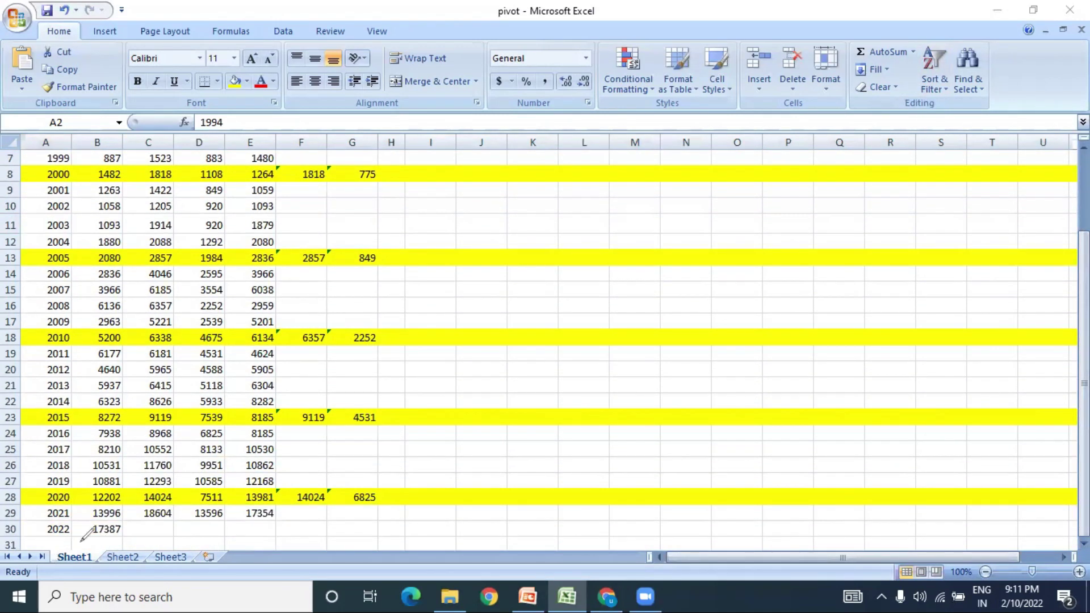
- Underline the 2022 year and its opening value with red ink and clear the annotation
left_click_drag(41, 541, 129, 542)
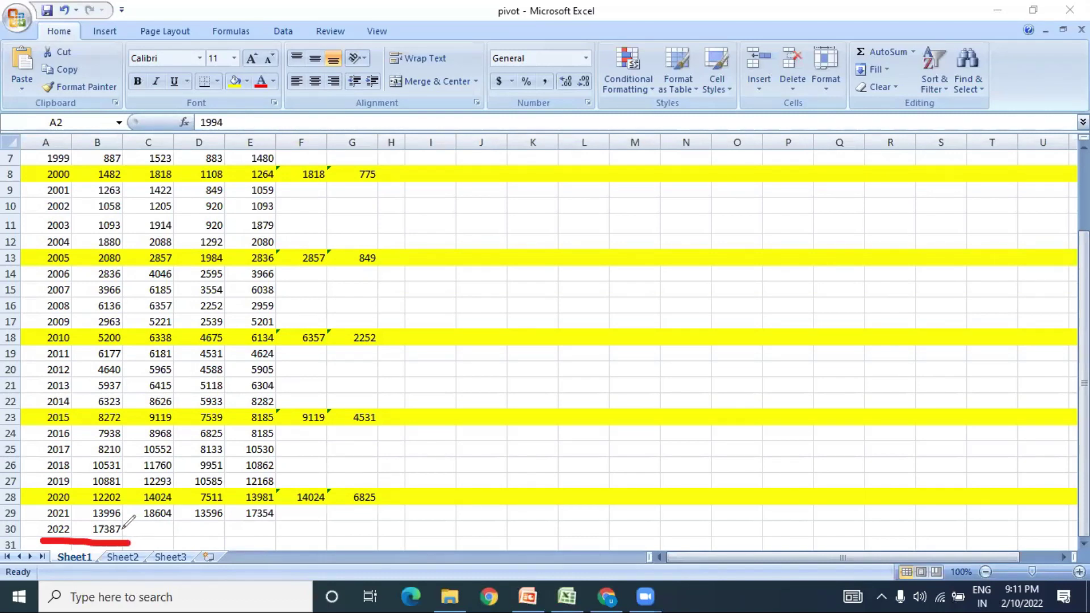
left_click(122, 528)
key("e")
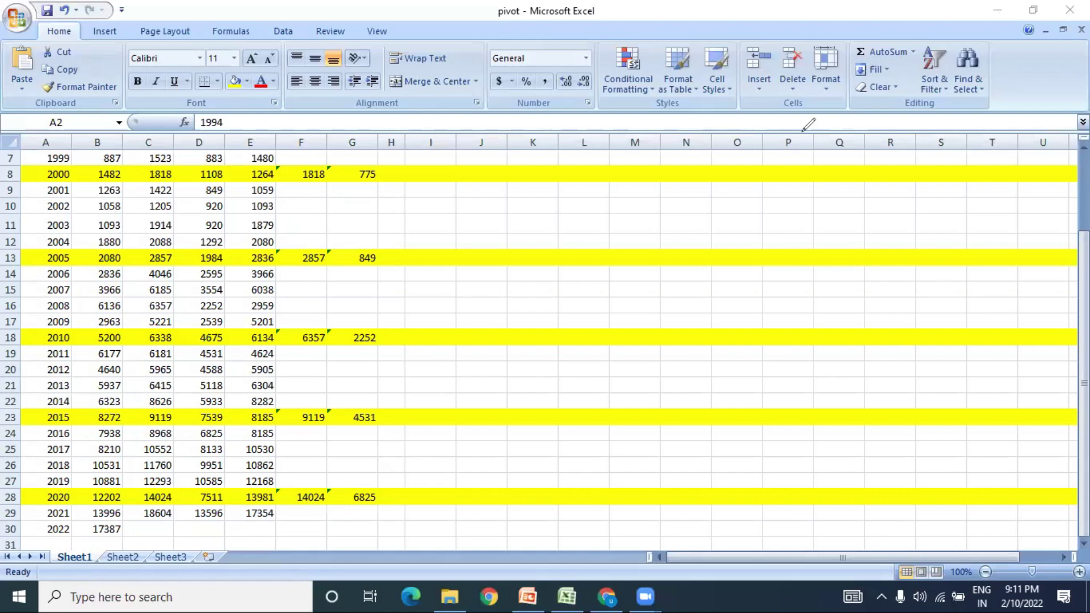
left_click(567, 596)
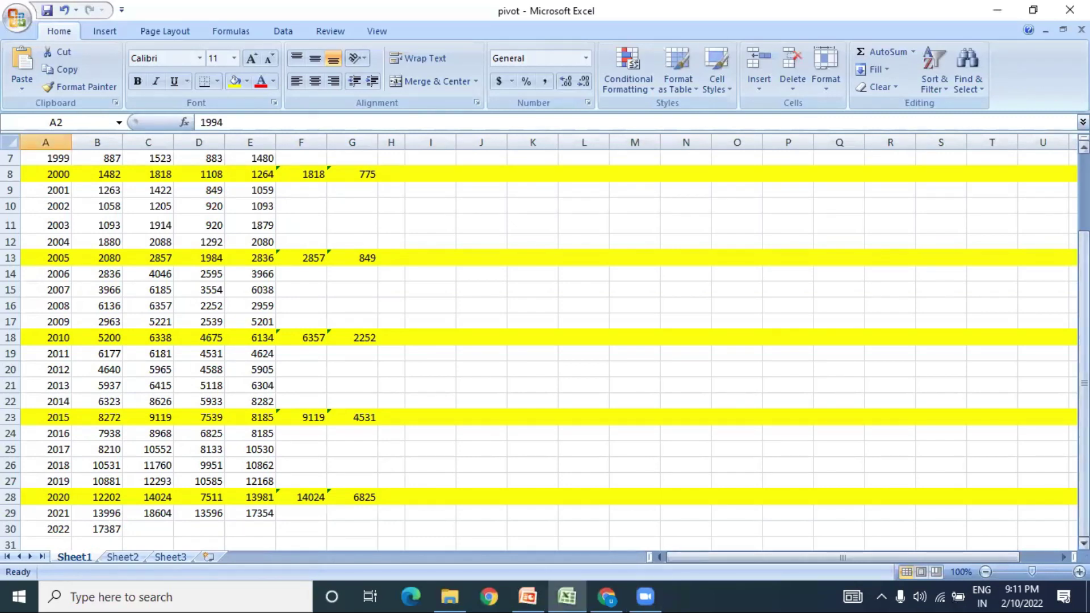
scroll(545, 352, "up", 2)
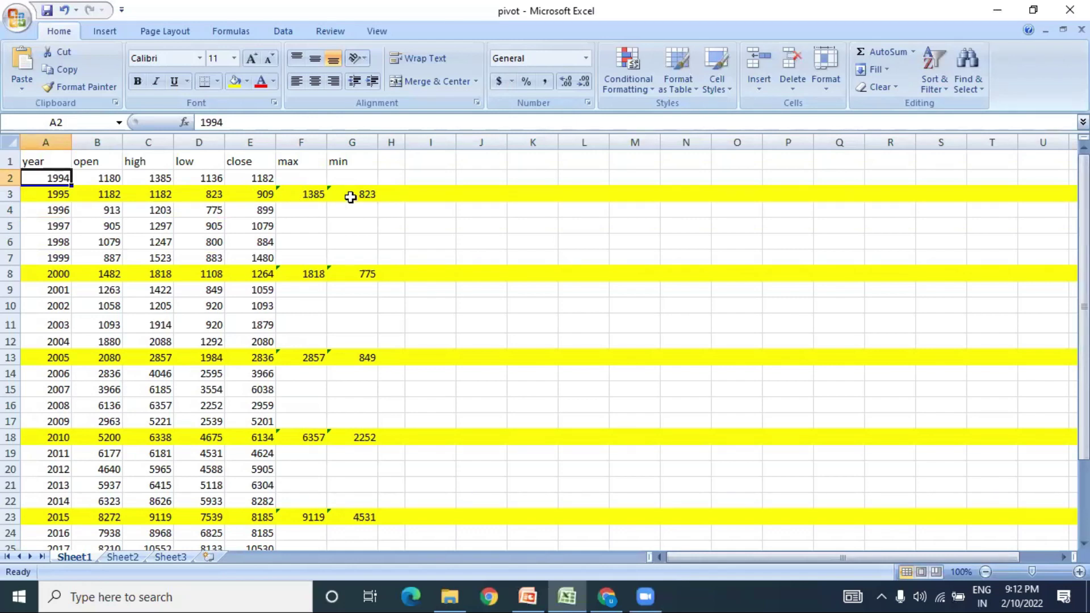
- Mark the 1995 row with its max and min values in red ink and clear the annotations
mouse_move(322, 174)
left_mouse_down()
mouse_move(363, 209)
mouse_move(358, 215)
mouse_move(363, 179)
left_mouse_up()
left_click_drag(18, 200, 356, 195)
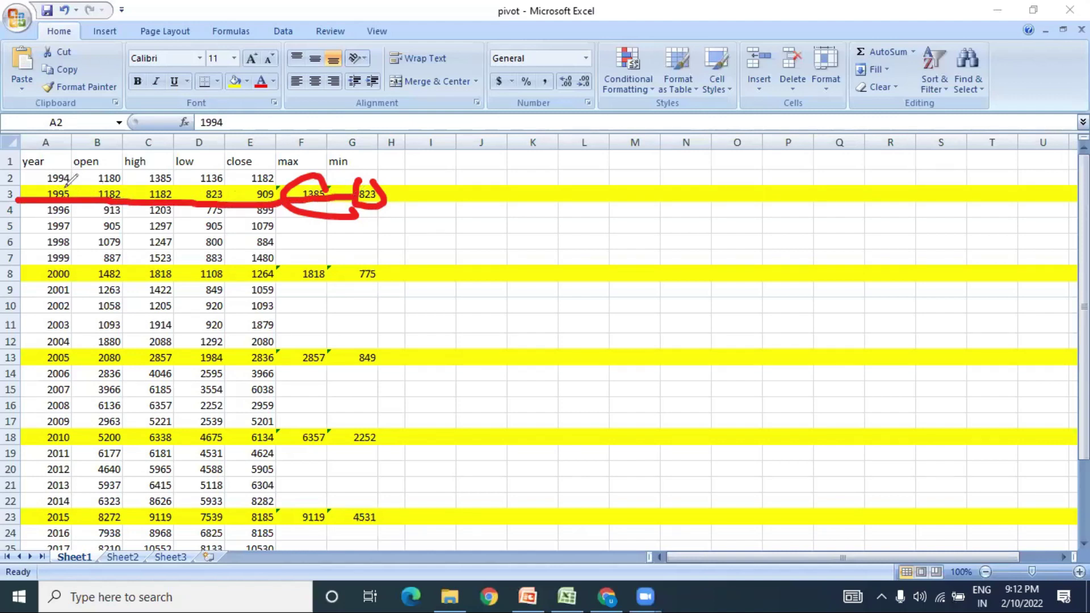
left_click_drag(74, 176, 73, 191)
left_click_drag(318, 210, 421, 207)
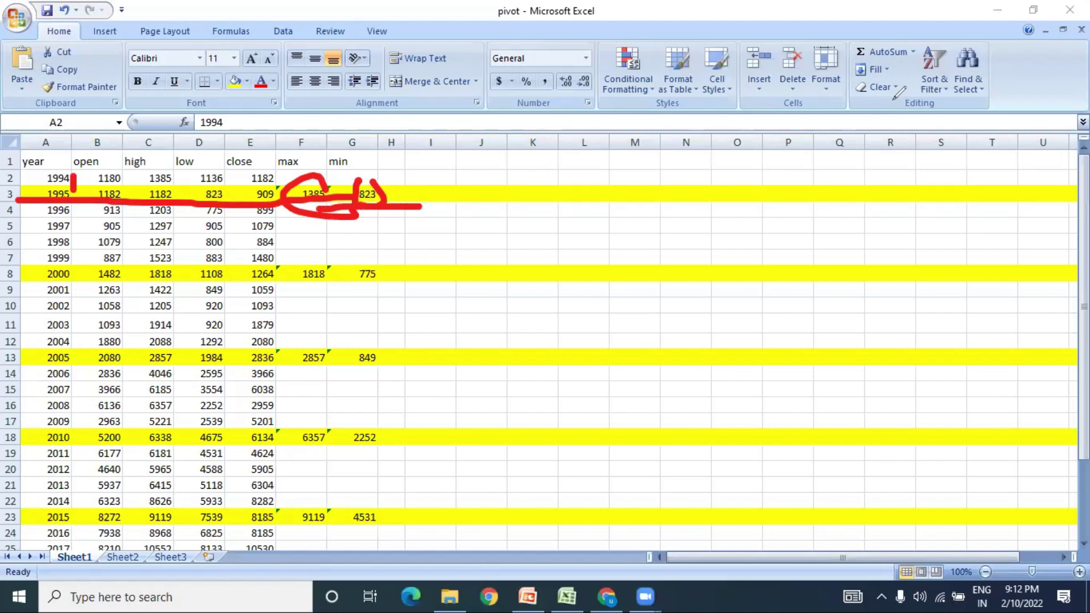
key("e")
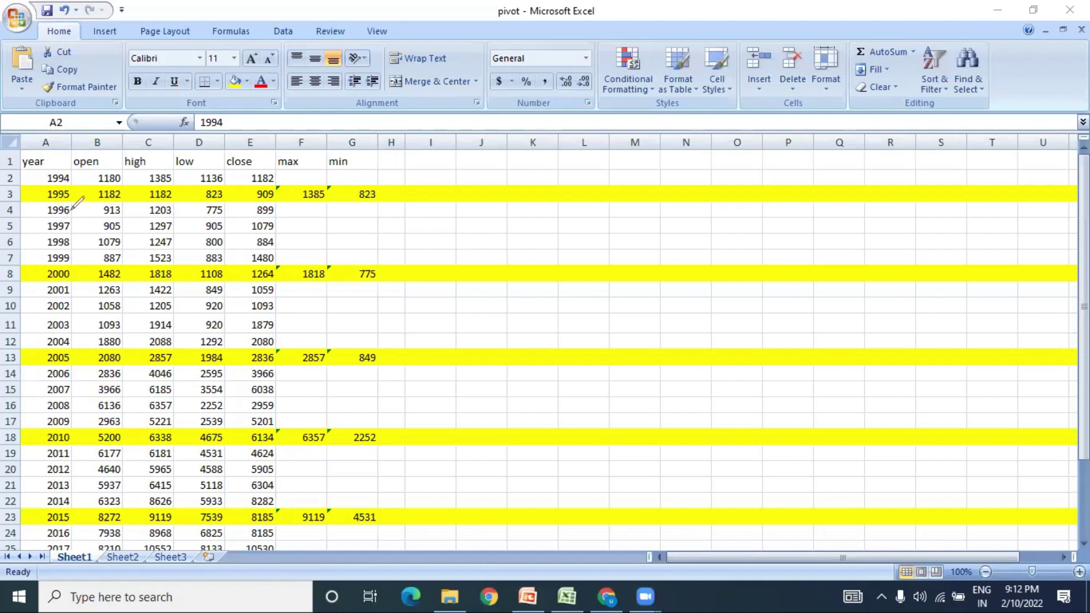
- Bracket the years from 1996 onward in five-year groups with red ink and clear the brackets
mouse_move(69, 208)
left_mouse_down()
mouse_move(88, 209)
mouse_move(88, 278)
mouse_move(75, 292)
mouse_move(98, 290)
mouse_move(95, 335)
mouse_move(75, 370)
mouse_move(84, 366)
mouse_move(79, 451)
mouse_move(96, 488)
mouse_move(81, 536)
left_mouse_up()
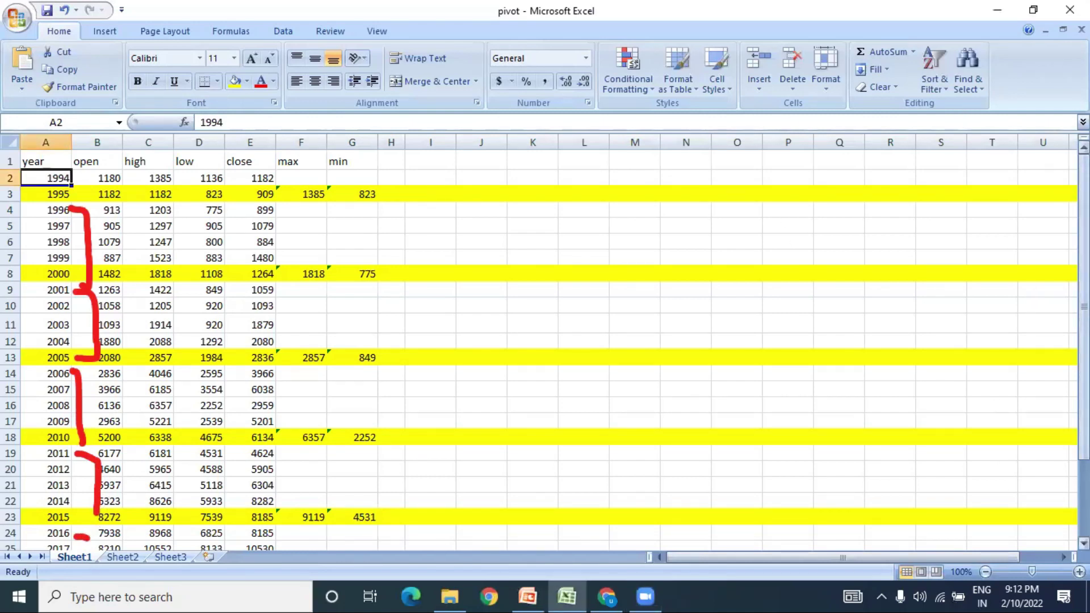
scroll(545, 341, "down", 2)
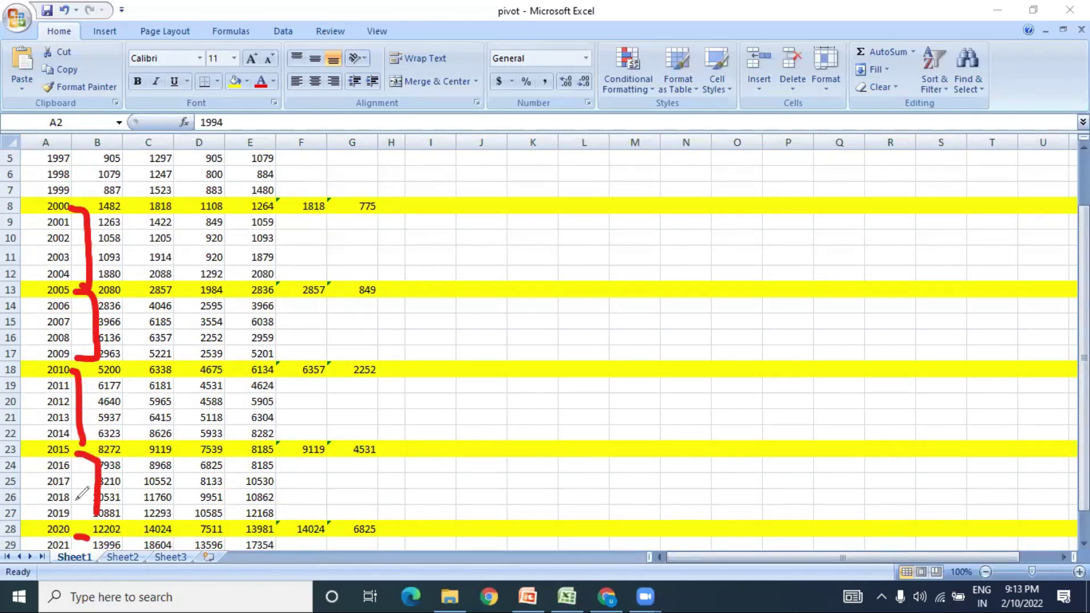
left_click_drag(92, 509, 88, 528)
key("Escape")
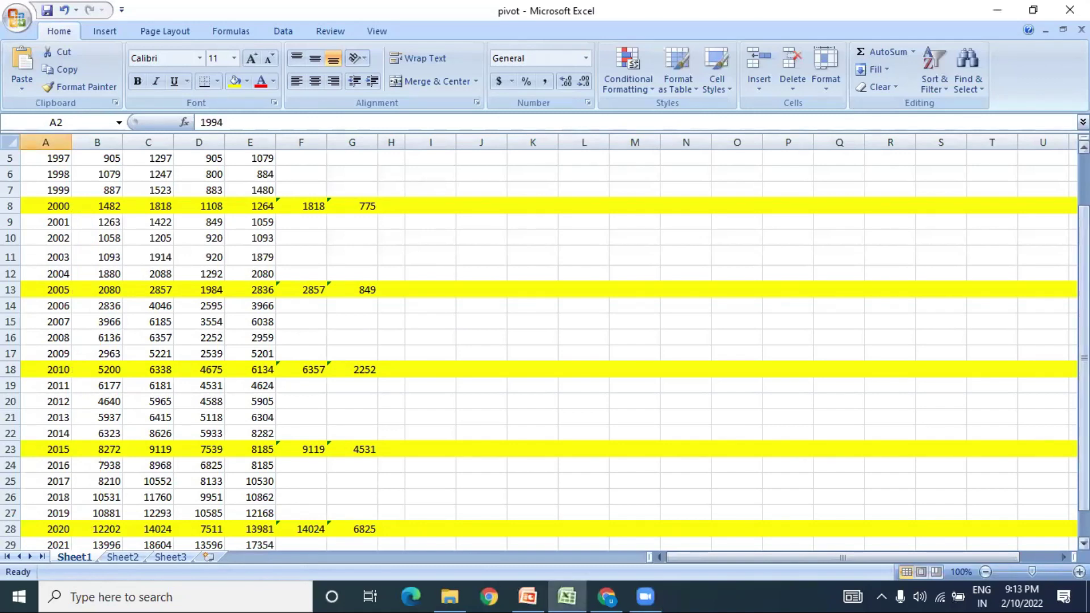
- Compare the max formula in F8 with the 1996–2000 highs in C4:C8 and examine the lows in D4:D8
left_click_drag(1083, 227, 1083, 211)
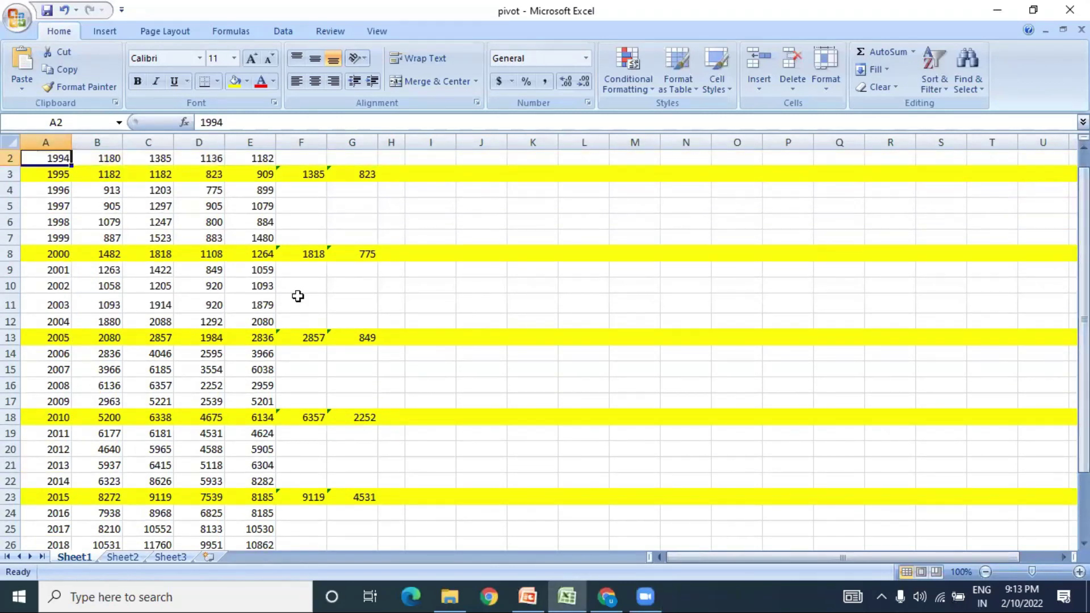
left_click(297, 252)
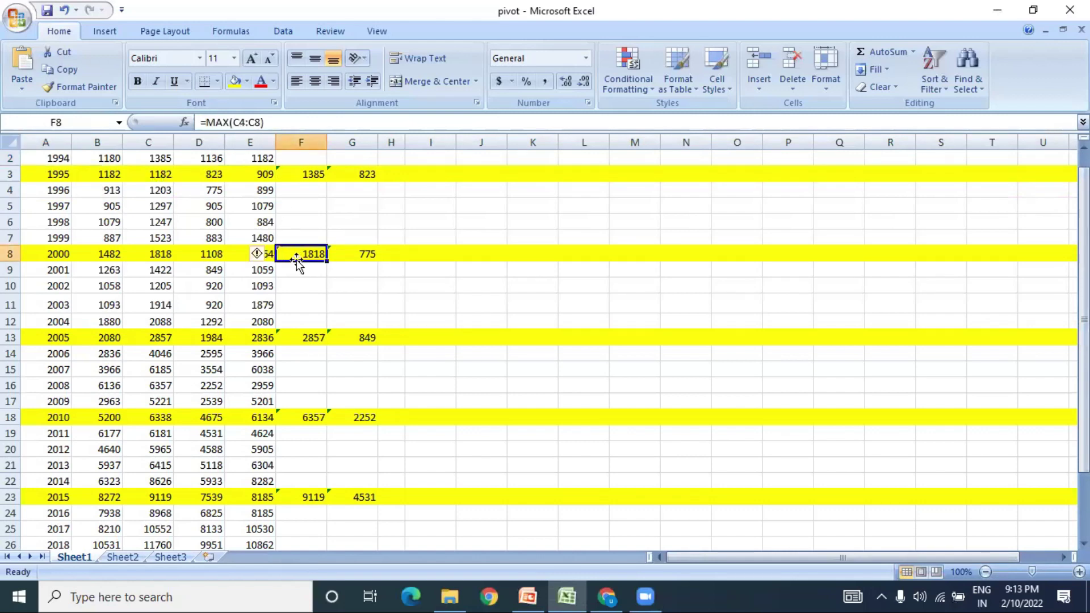
left_click_drag(134, 190, 135, 252)
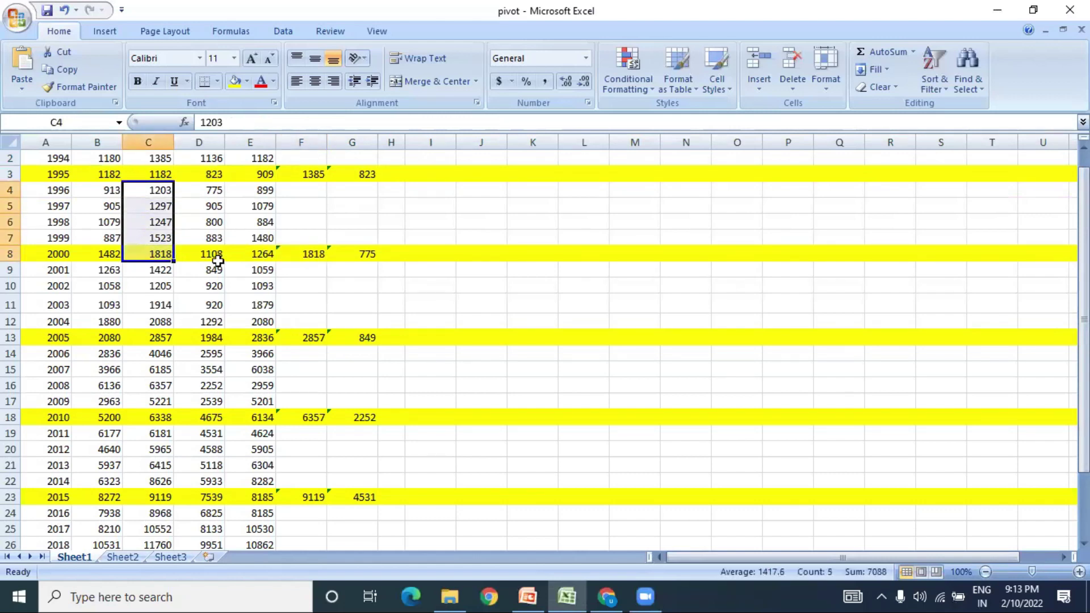
left_click(301, 259)
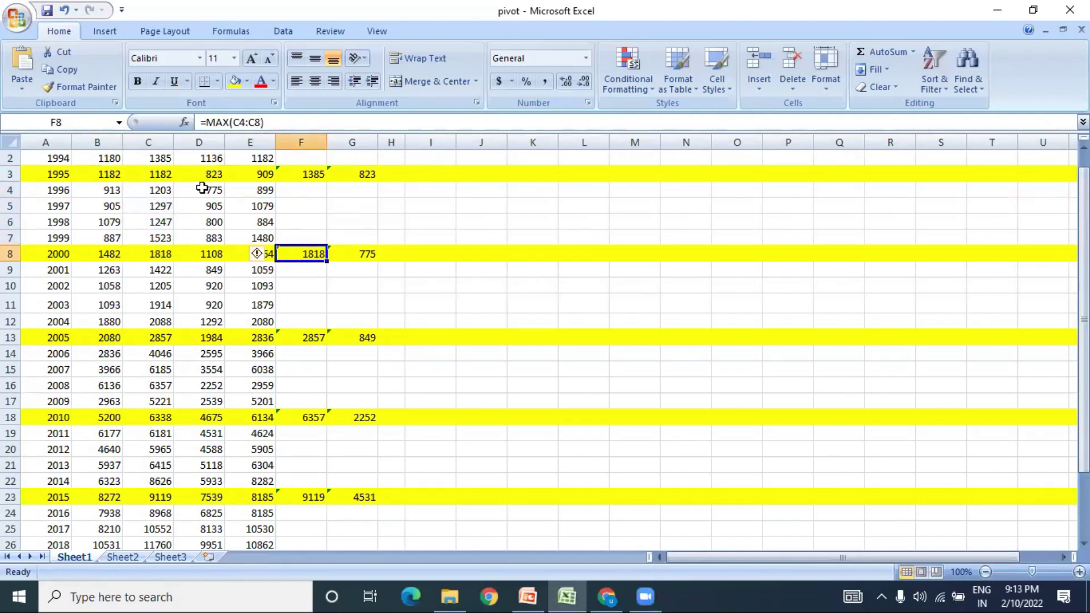
left_click_drag(202, 188, 197, 249)
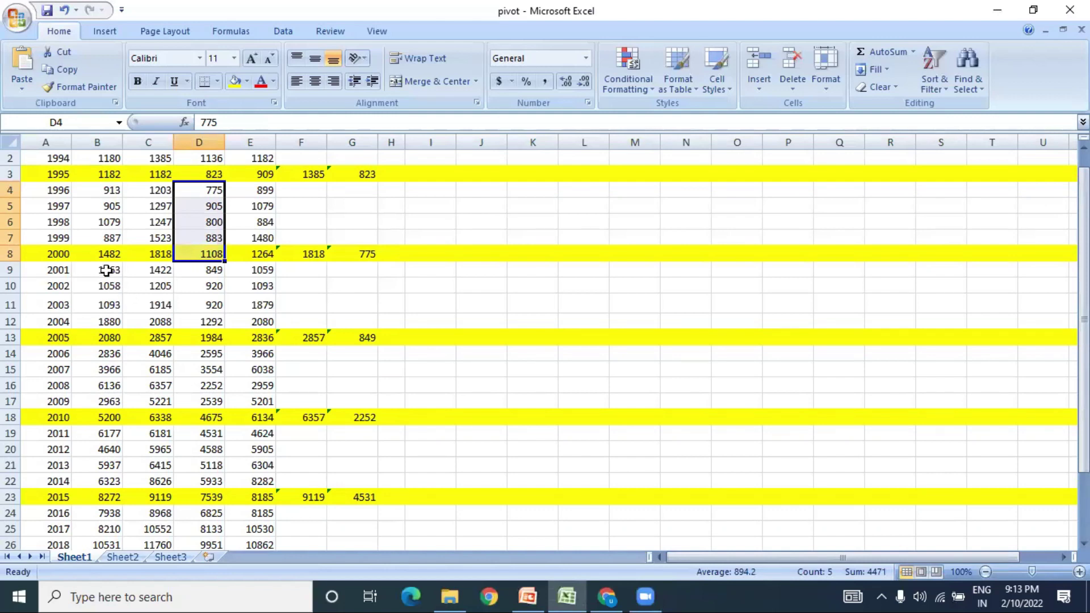
- Review the high and low ranges for 2001–2005 (C9:C13, D9:D13) and 2006–2010 (C14:C18, D14:D18)
left_click_drag(137, 269, 136, 342)
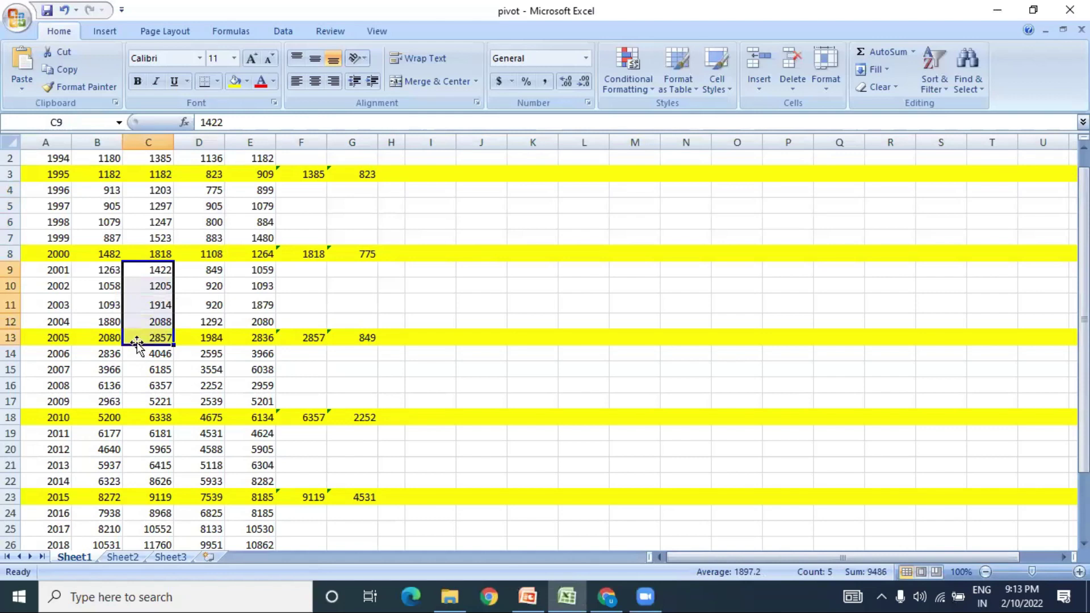
left_click_drag(215, 266, 213, 332)
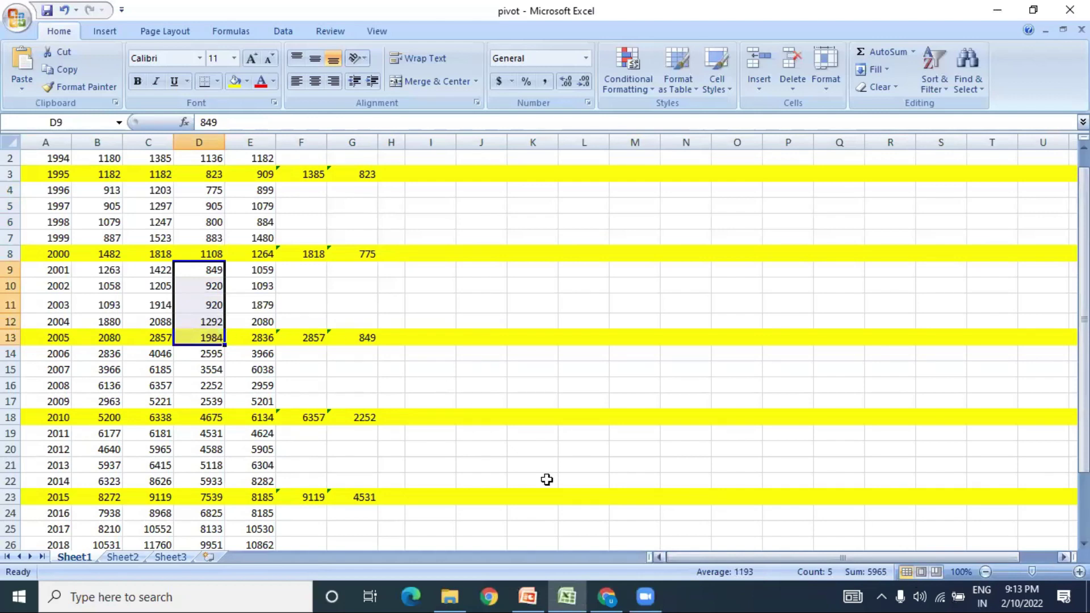
left_click(135, 354)
left_click_drag(134, 353, 137, 410)
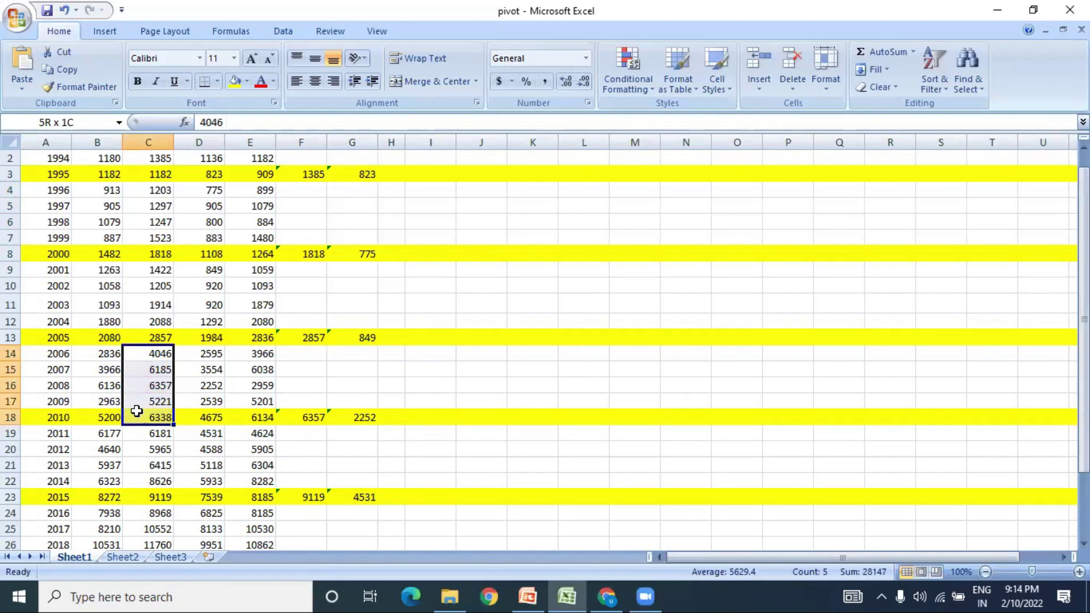
left_click_drag(211, 354, 211, 413)
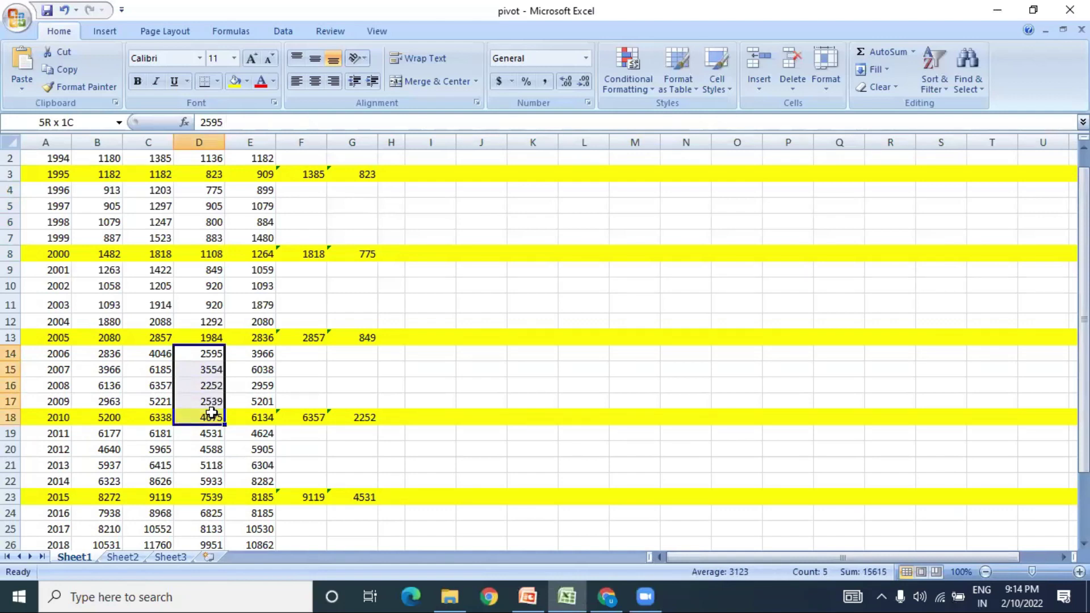
left_click_drag(212, 414, 212, 416)
- Review the high and low ranges for 2011–2015 (C19:C23, D19:D23) and 2016–2020 (C24:C28, D24:D28)
left_click(156, 436)
left_click_drag(157, 436, 151, 496)
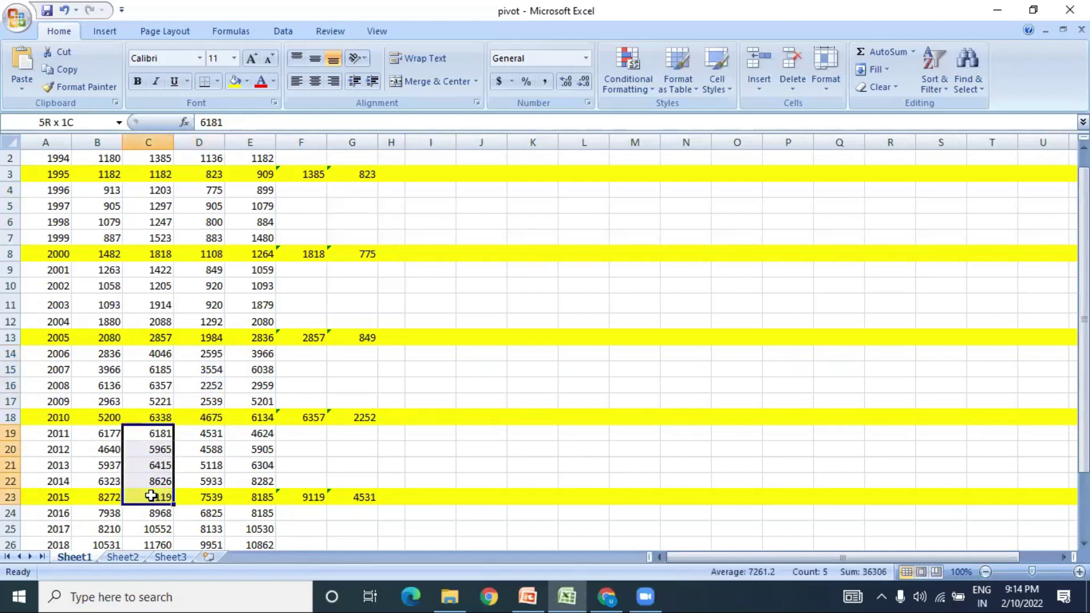
left_click_drag(203, 434, 200, 495)
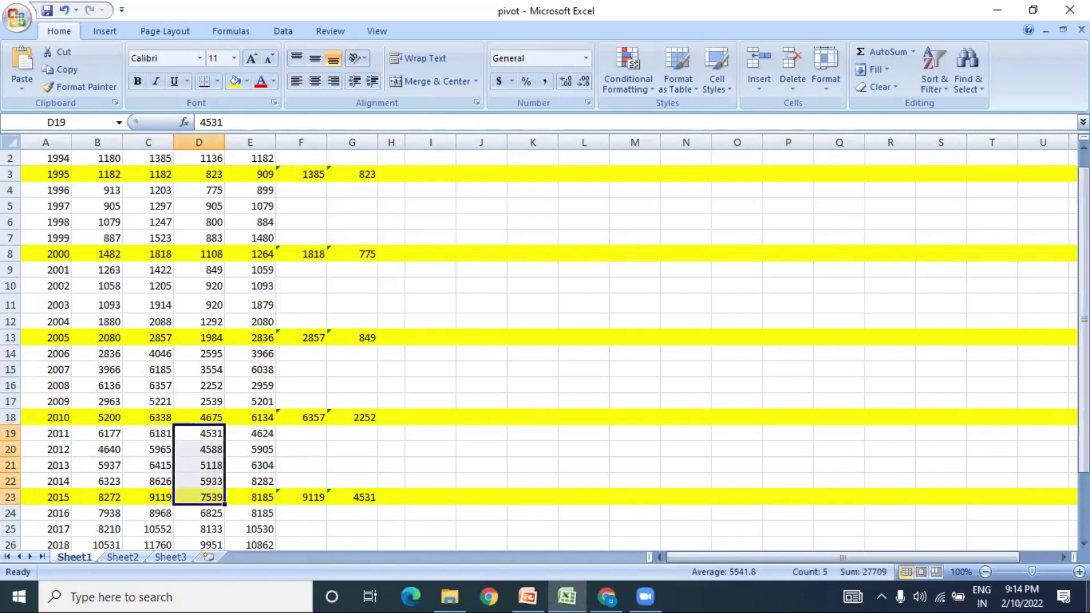
scroll(545, 340, "down", 1)
scroll(545, 340, "down", 1)
left_click_drag(147, 433, 140, 493)
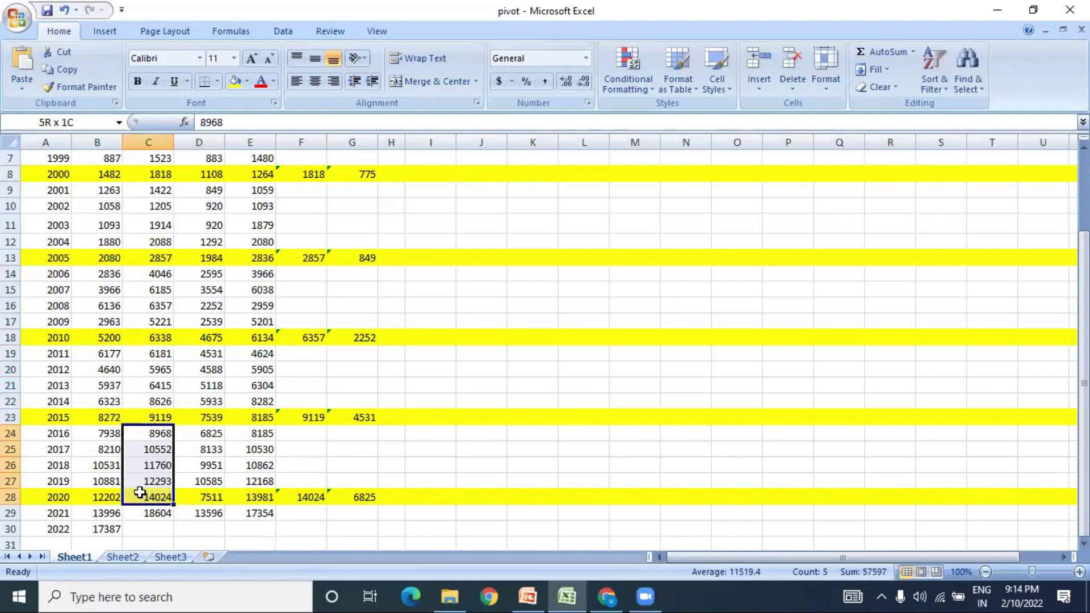
left_click_drag(139, 493, 140, 493)
left_click_drag(200, 434, 199, 494)
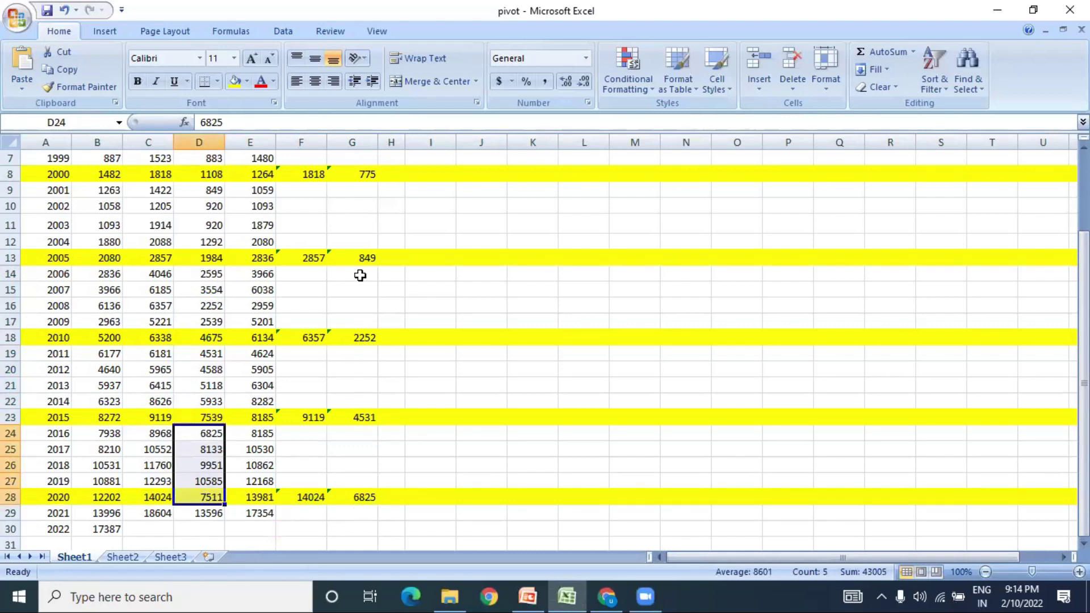
- Inspect the min, max and close cells of the 2000 row (G8, F8 and E8)
left_click(375, 178)
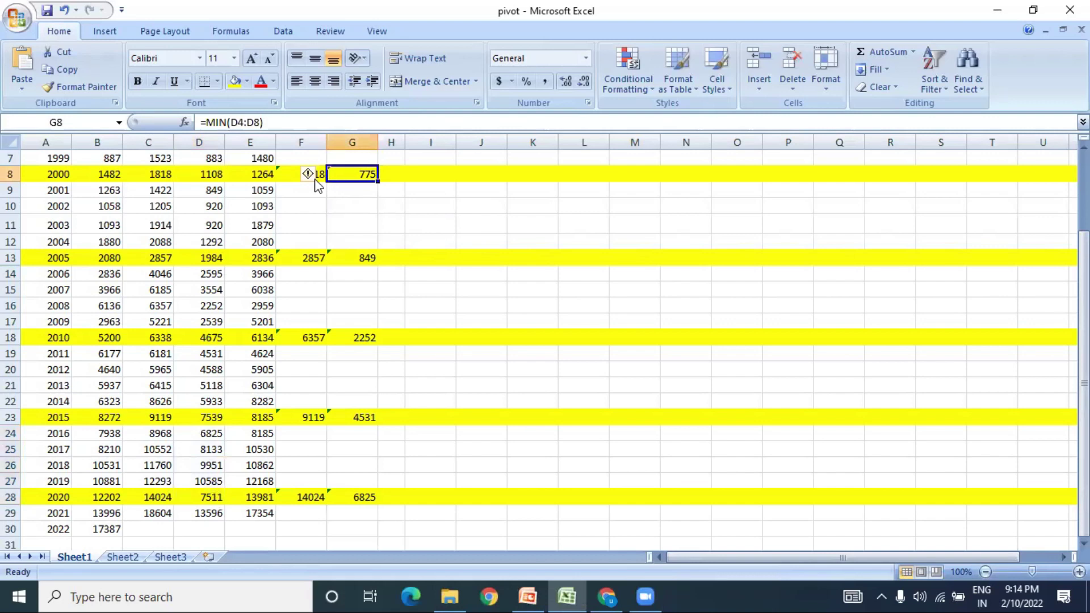
left_click(283, 171)
left_click(362, 177)
left_click(261, 170)
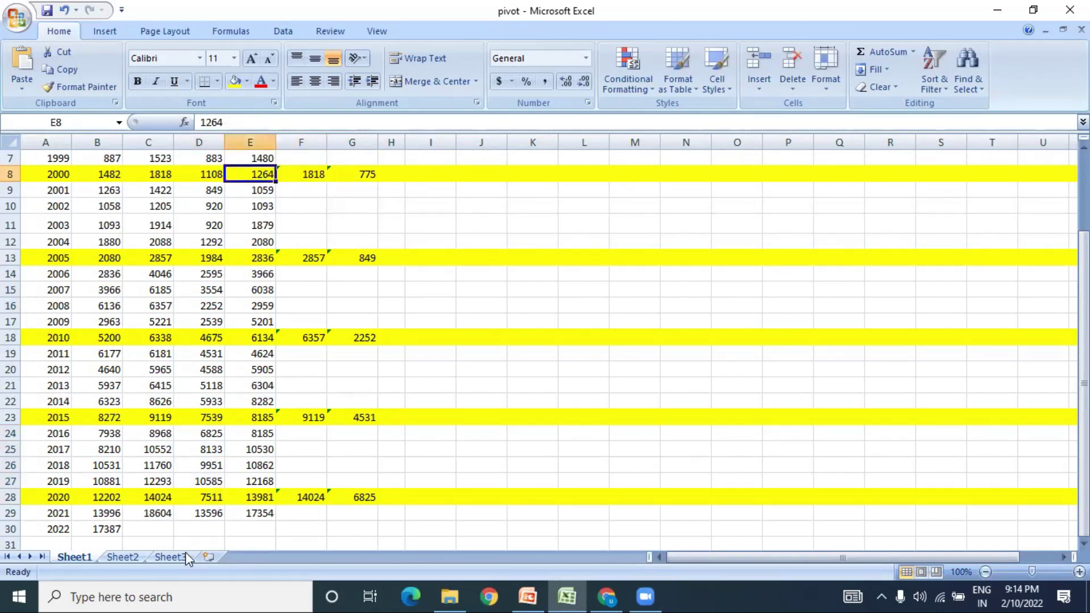
- On Sheet2, mark the nifty price columns and the tc, pivot and bc columns in red ink and clear the marks
left_click(124, 558)
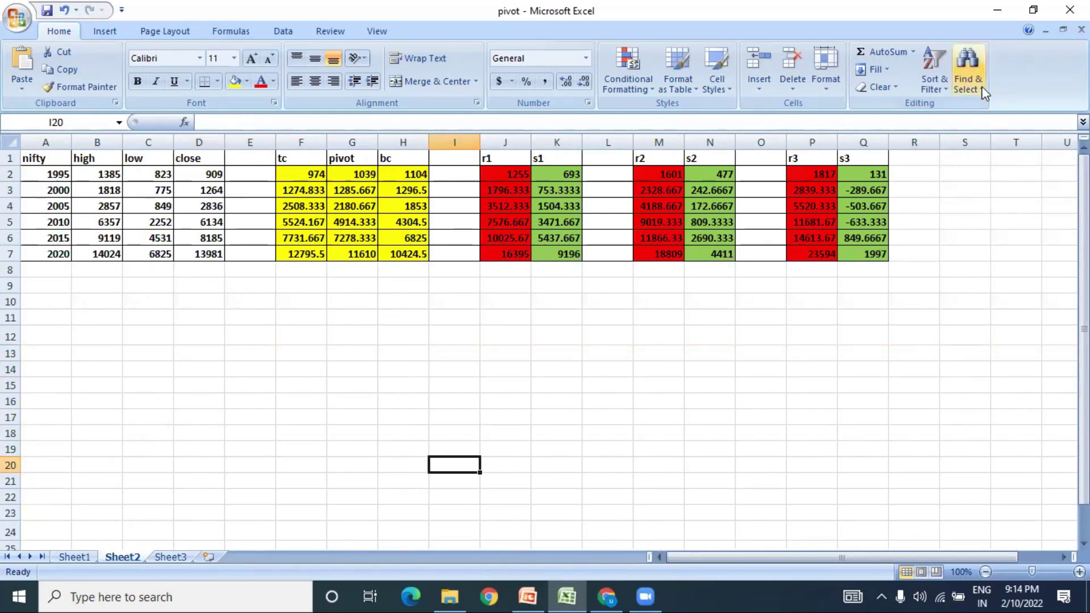
mouse_move(17, 316)
left_mouse_down()
mouse_move(232, 270)
mouse_move(248, 134)
mouse_move(112, 132)
mouse_move(23, 145)
mouse_move(27, 324)
left_mouse_up()
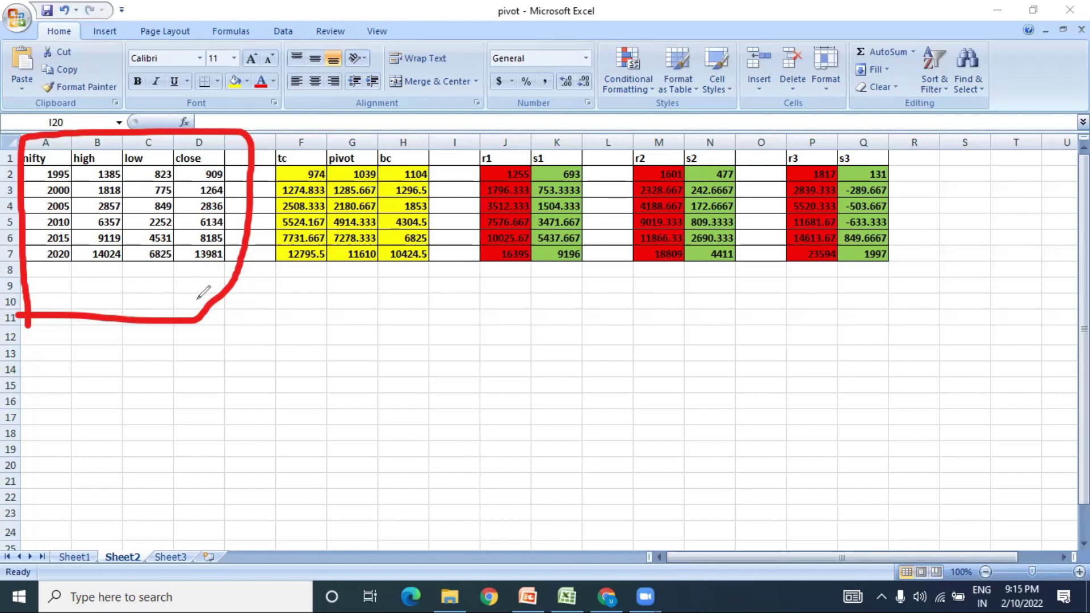
mouse_move(62, 287)
left_mouse_down()
mouse_move(539, 293)
mouse_move(1060, 249)
mouse_move(1037, 112)
left_mouse_up()
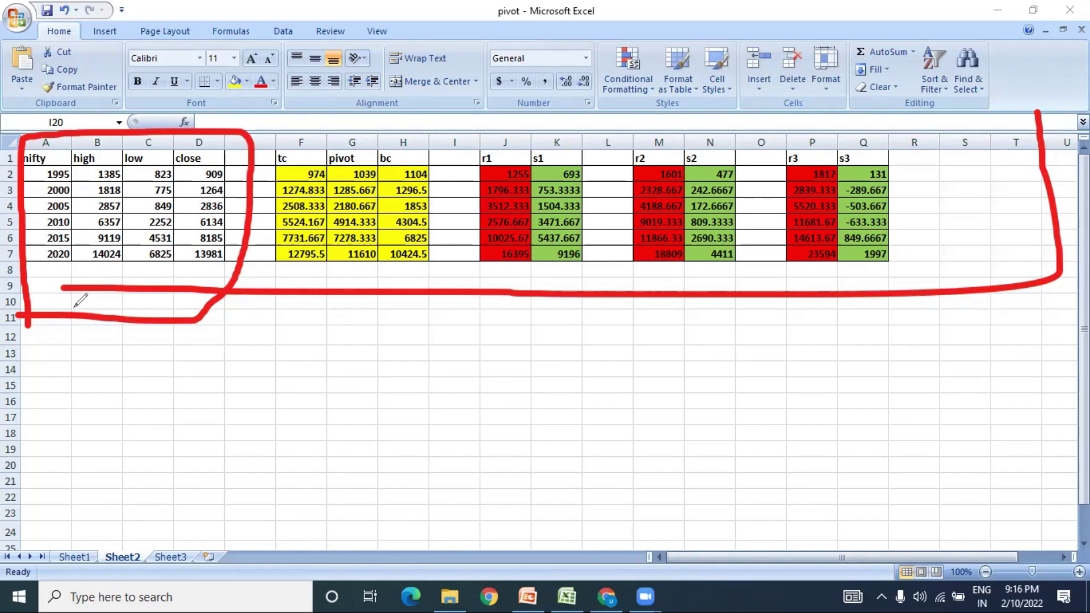
left_click_drag(352, 152, 358, 262)
left_click_drag(388, 154, 395, 258)
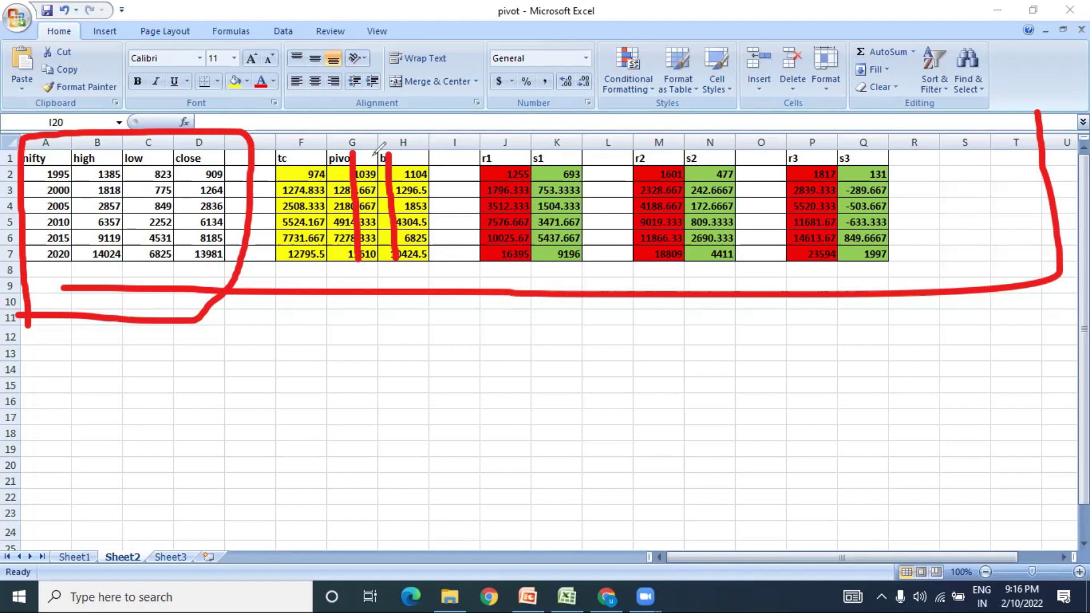
mouse_move(369, 154)
left_mouse_down()
mouse_move(390, 155)
mouse_move(313, 157)
left_mouse_up()
mouse_move(273, 310)
left_mouse_down()
mouse_move(427, 296)
mouse_move(438, 133)
mouse_move(298, 129)
mouse_move(258, 166)
mouse_move(251, 286)
mouse_move(284, 322)
left_mouse_up()
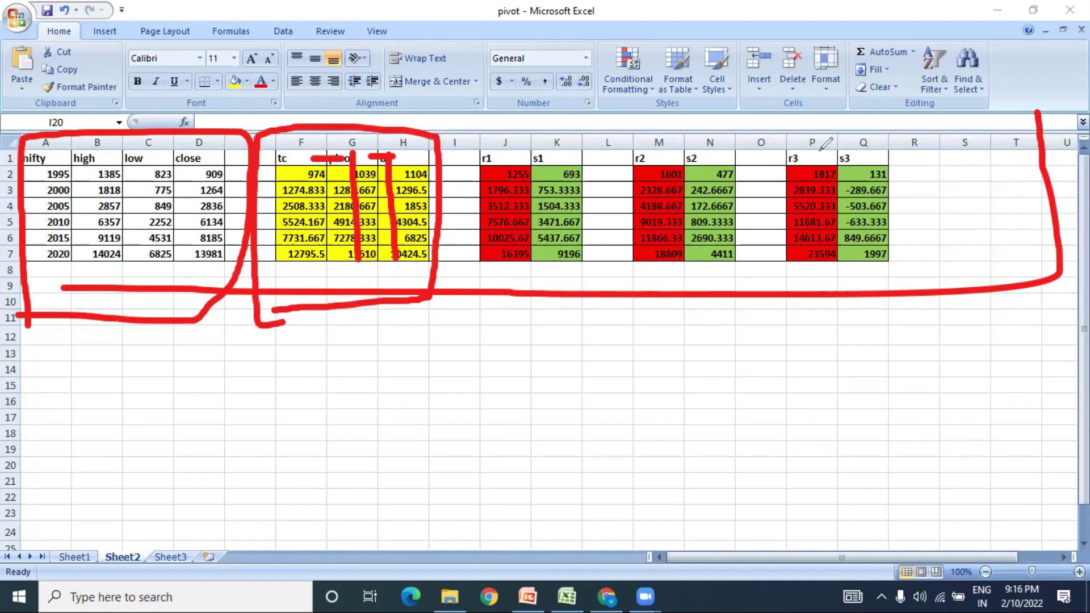
key("Escape")
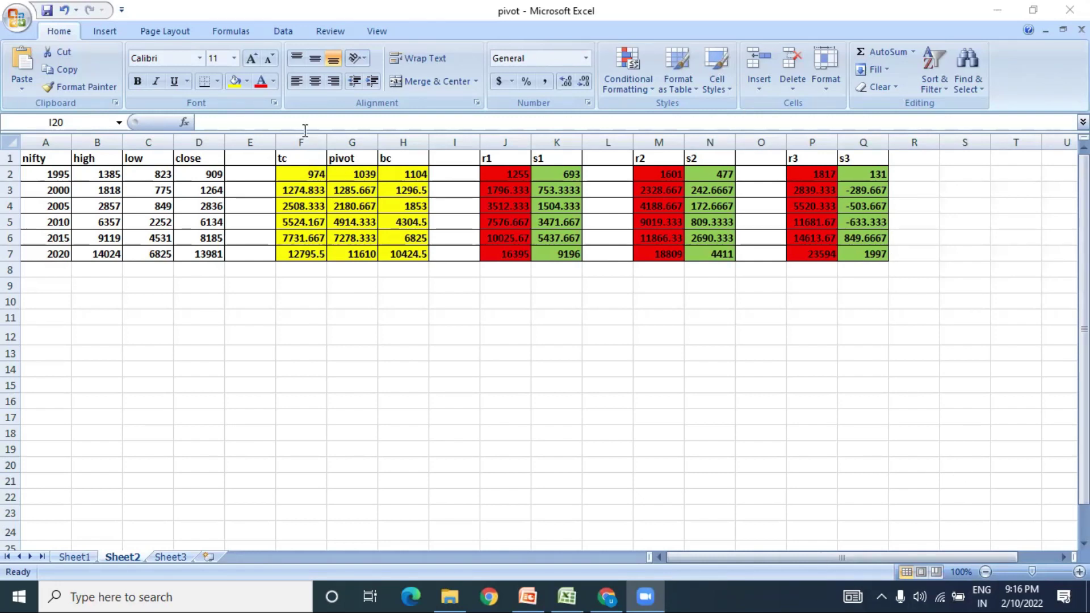
- Set the font size of cell I20 to 14
left_click(232, 59)
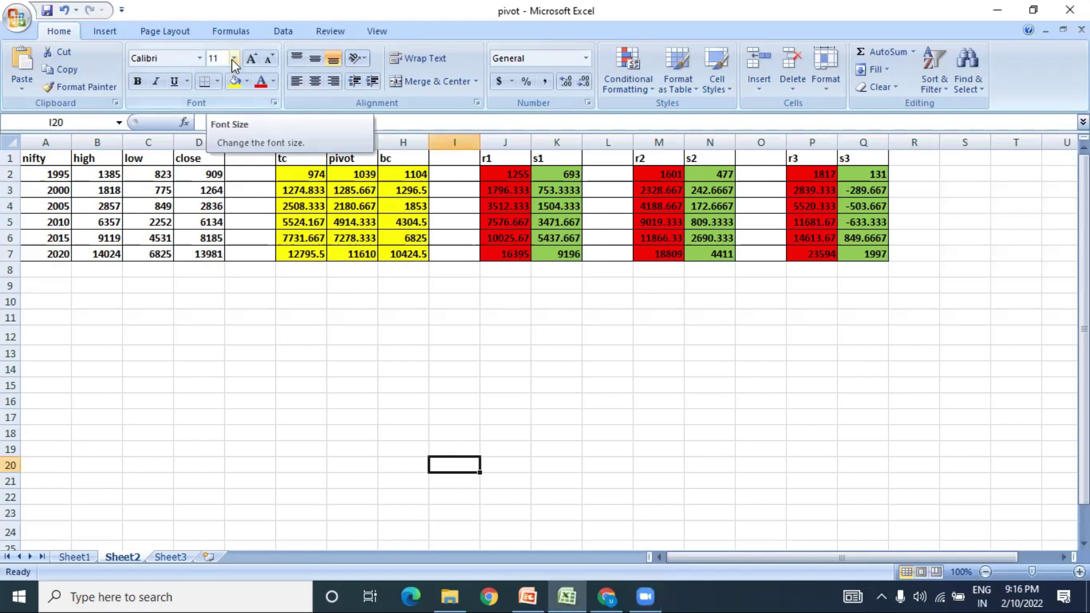
left_click(232, 59)
left_click(215, 143)
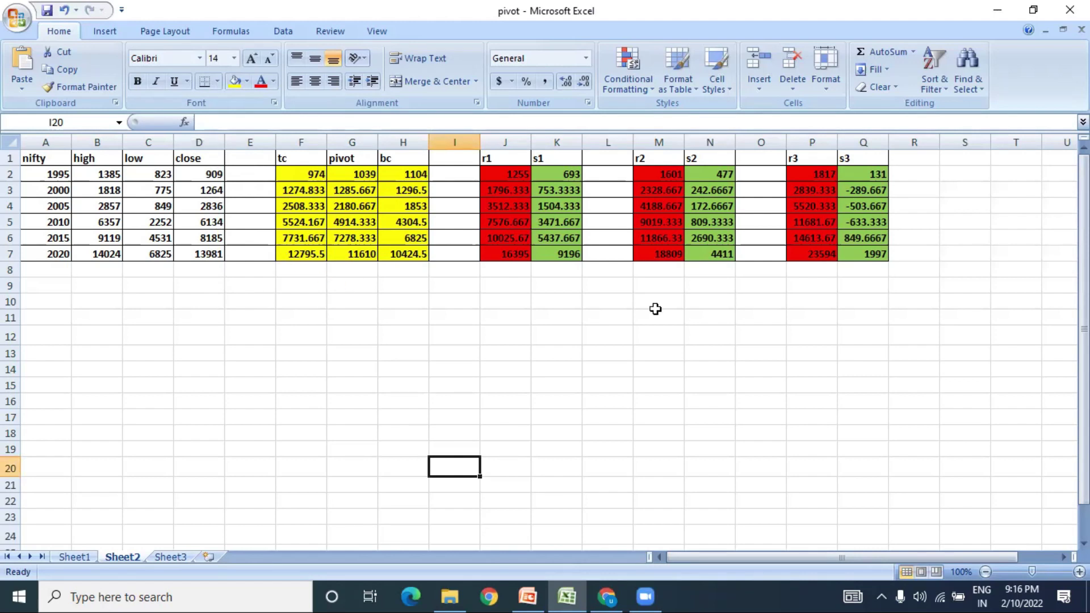
- Mark the 1995 row in red ink: a line beside the close, a circle around bc, and dots on pivot and tc
left_click(942, 107)
mouse_move(279, 196)
left_mouse_down()
mouse_move(443, 199)
mouse_move(418, 173)
mouse_move(298, 174)
left_mouse_up()
key("e")
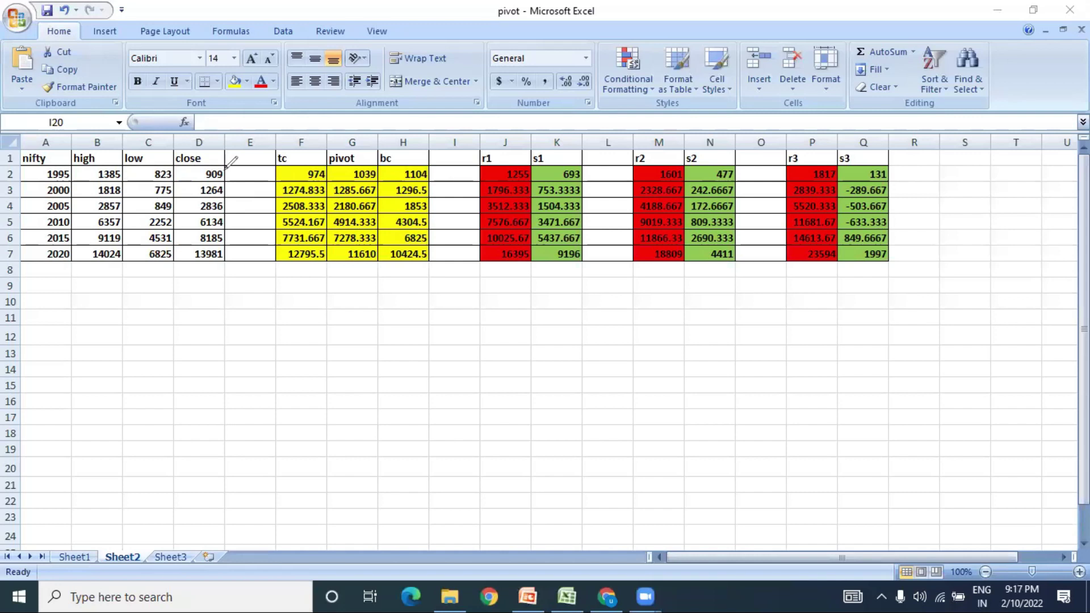
left_click_drag(224, 173, 268, 173)
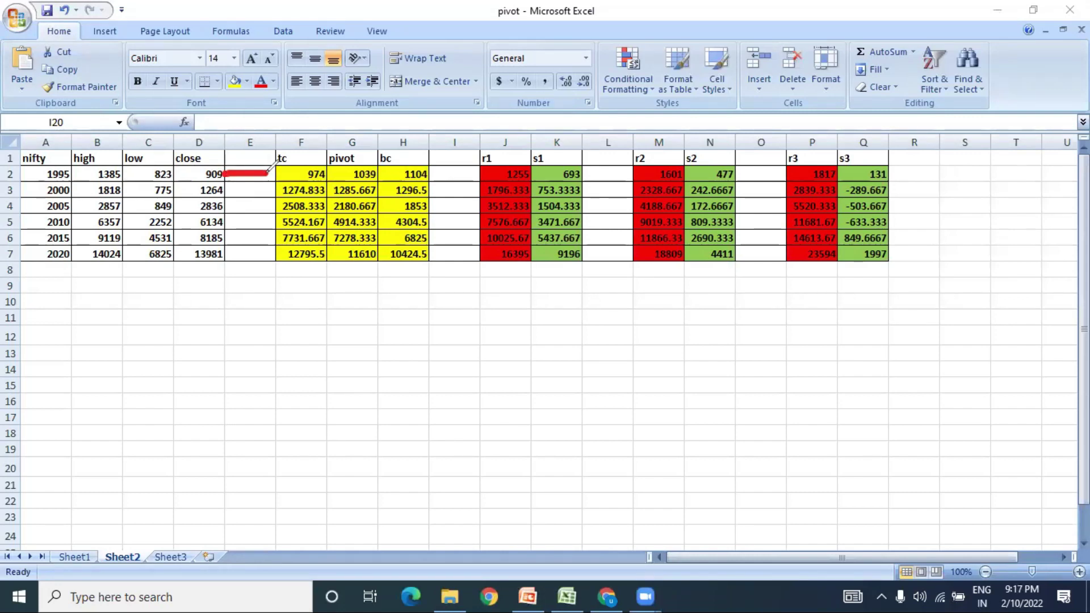
left_click_drag(430, 176, 443, 175)
left_click(437, 166)
mouse_move(438, 164)
left_mouse_down()
mouse_move(417, 152)
mouse_move(392, 168)
mouse_move(417, 184)
mouse_move(444, 181)
mouse_move(441, 169)
left_mouse_up()
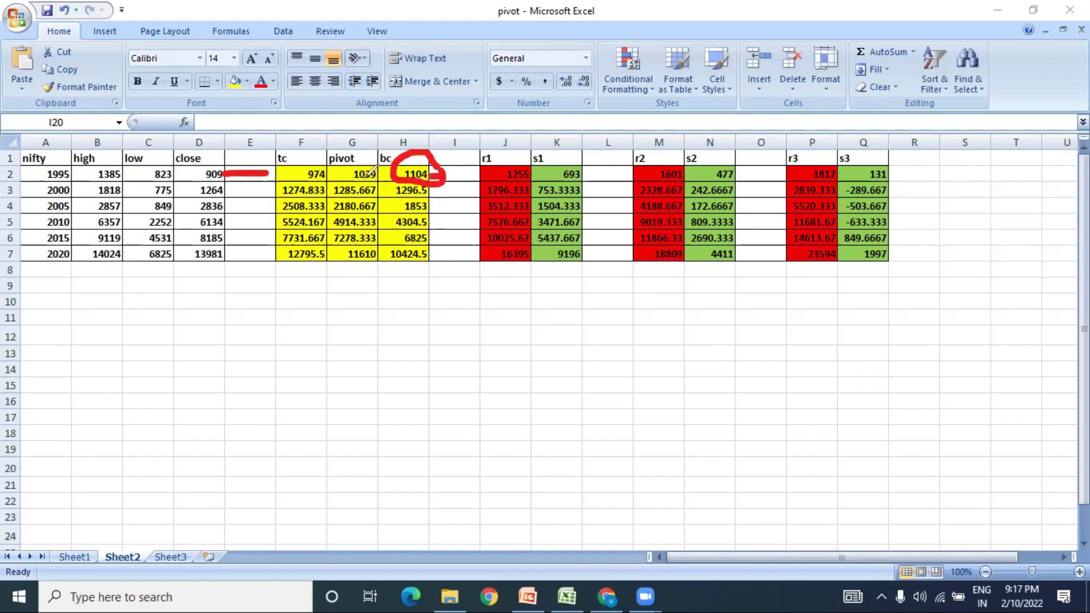
left_click(361, 177)
left_click(298, 172)
- Underline the tc, pivot and bc values of the 2000 row and the 2005 row in red ink
left_click_drag(244, 192, 268, 190)
left_click_drag(402, 197, 444, 195)
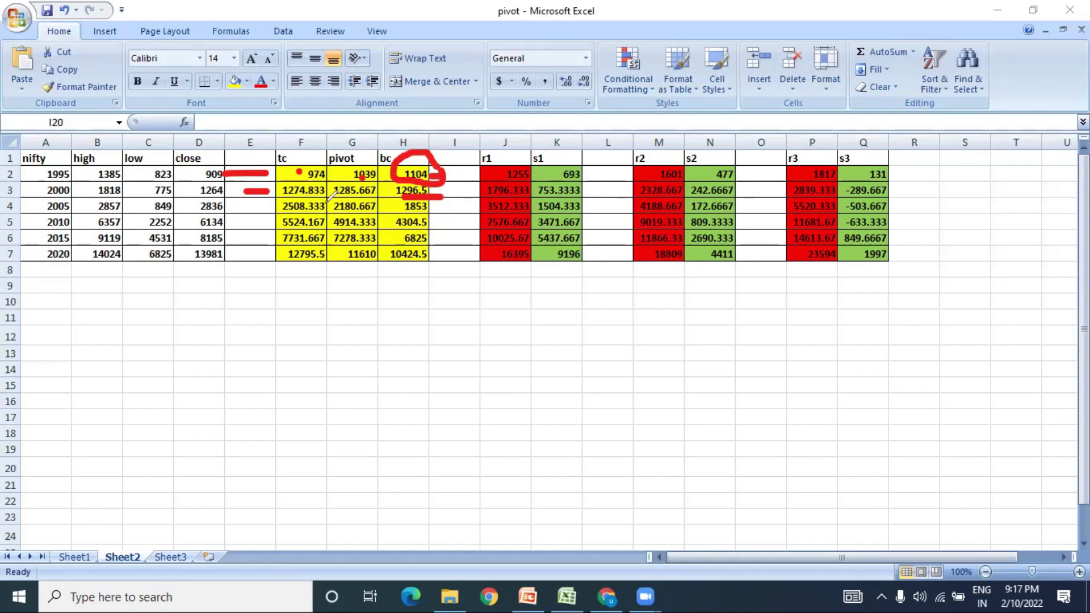
left_click_drag(336, 200, 379, 199)
left_click_drag(284, 200, 319, 197)
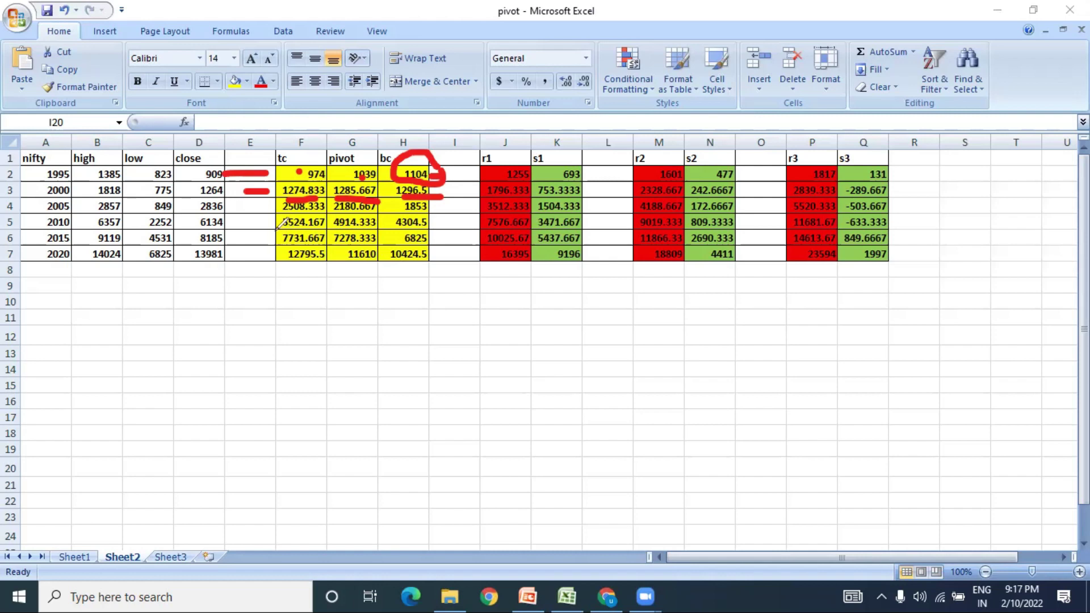
left_click_drag(278, 214, 430, 215)
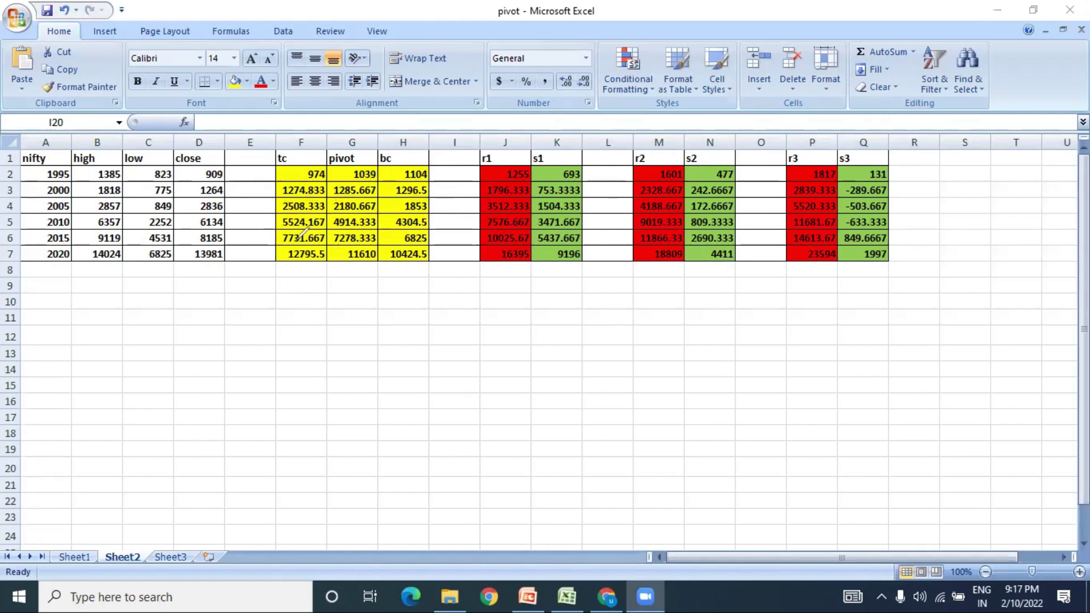
left_click_drag(290, 214, 432, 213)
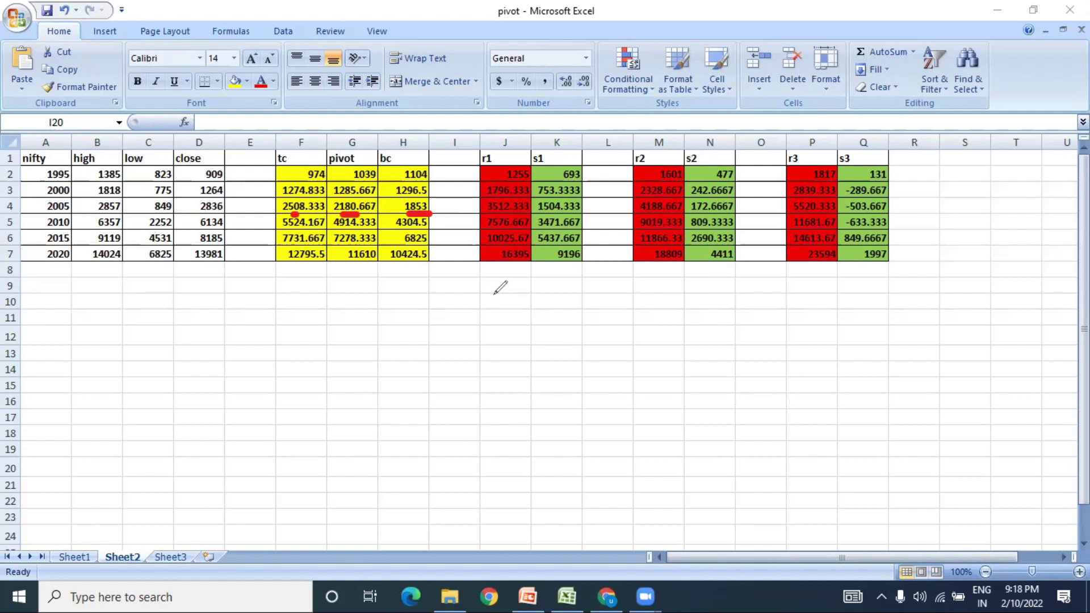
- Outline the r1 to s3 columns in red ink, add a vertical stroke below each resistance-support pair, and clear the marks
mouse_move(456, 150)
left_mouse_down()
mouse_move(480, 277)
mouse_move(741, 314)
left_mouse_up()
mouse_move(833, 323)
left_mouse_down()
mouse_move(939, 181)
mouse_move(923, 116)
mouse_move(462, 122)
mouse_move(465, 146)
left_mouse_up()
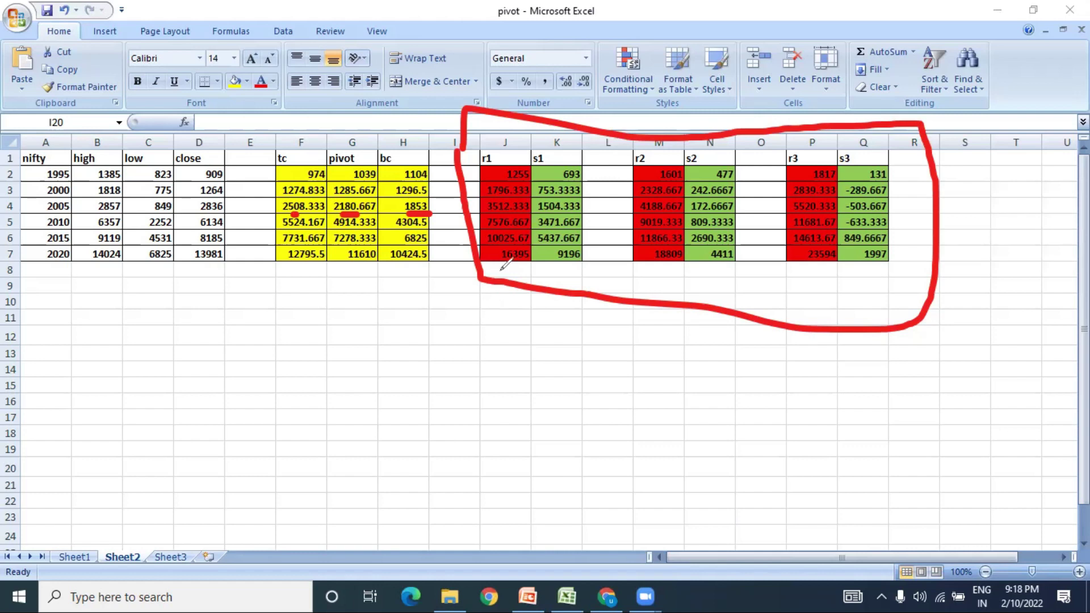
left_click_drag(522, 265, 522, 347)
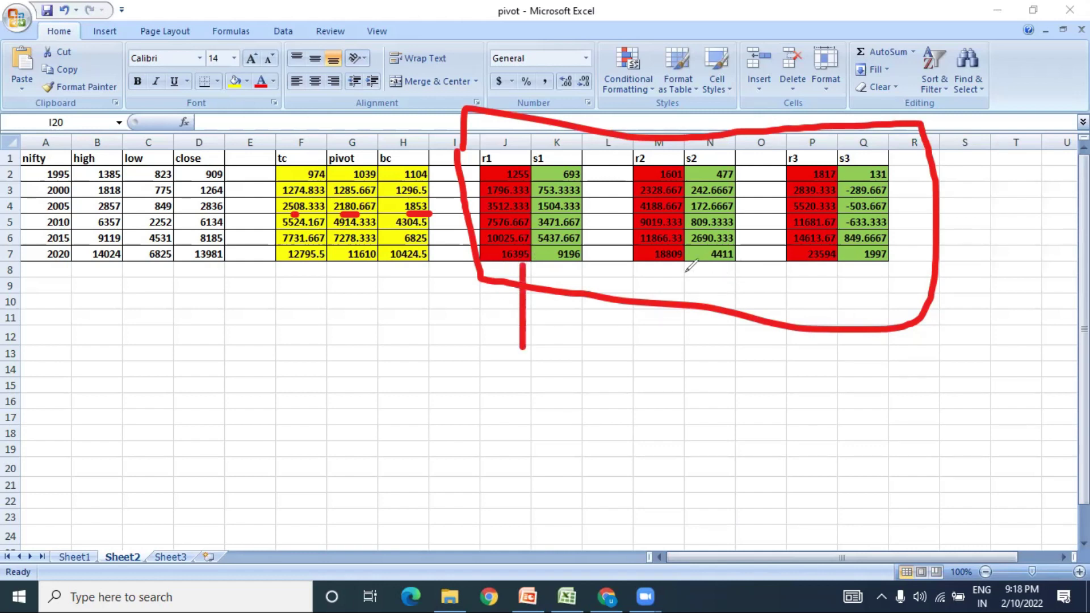
left_click_drag(685, 272, 685, 335)
mouse_move(850, 275)
left_mouse_down()
mouse_move(847, 371)
mouse_move(880, 359)
left_mouse_up()
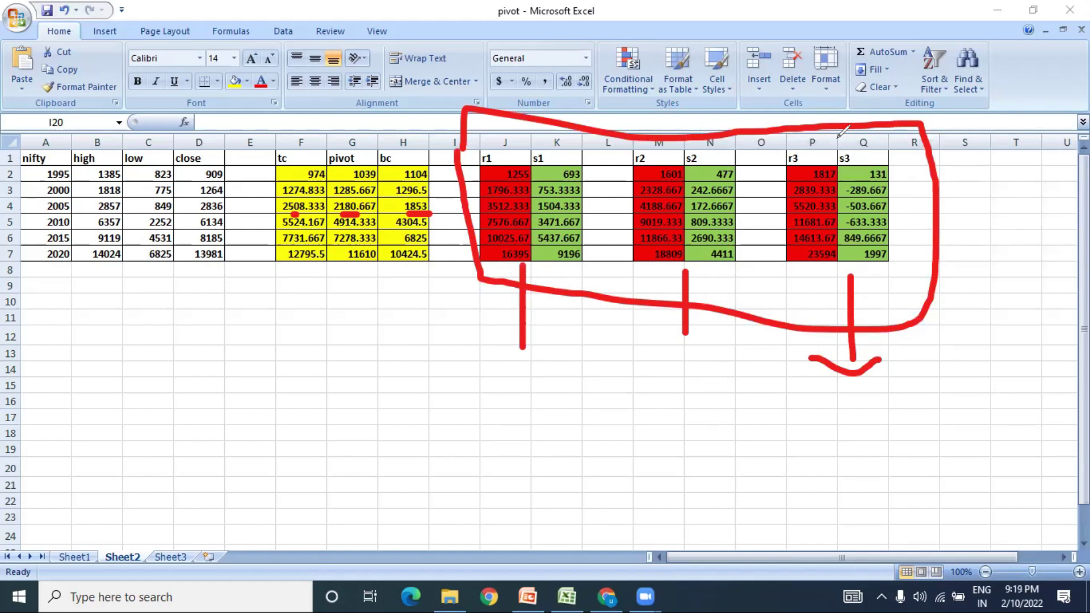
key("e")
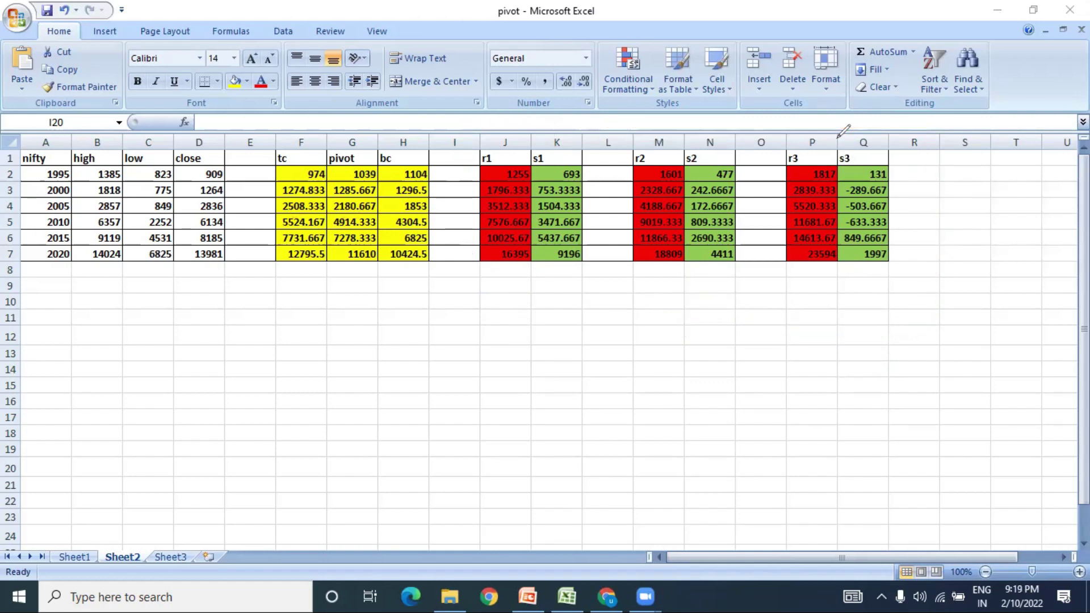
- Outline the tc, pivot and bc columns in red ink and sketch a price zigzag below with two boxed level lines at its dip
mouse_move(261, 301)
left_mouse_down()
mouse_move(341, 300)
mouse_move(445, 262)
mouse_move(442, 131)
mouse_move(338, 126)
mouse_move(251, 141)
mouse_move(255, 284)
mouse_move(264, 297)
left_mouse_up()
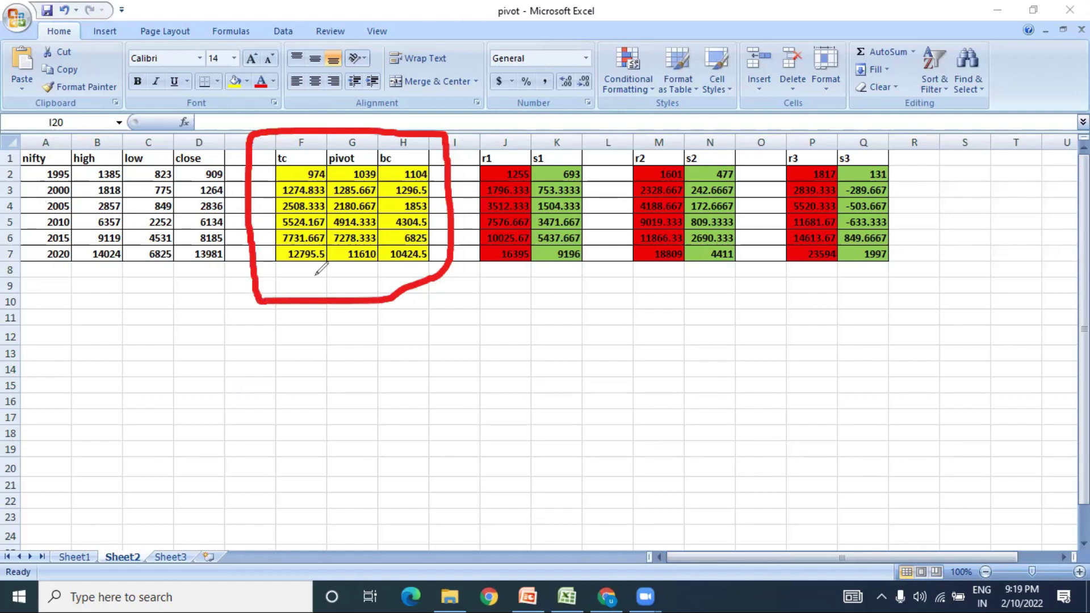
mouse_move(278, 150)
left_mouse_down()
mouse_move(275, 281)
mouse_move(276, 149)
mouse_move(401, 148)
mouse_move(427, 159)
mouse_move(433, 230)
left_mouse_up()
mouse_move(191, 463)
left_mouse_down()
mouse_move(311, 275)
mouse_move(351, 316)
mouse_move(391, 457)
mouse_move(462, 389)
mouse_move(346, 392)
mouse_move(461, 411)
left_mouse_up()
left_click(344, 394)
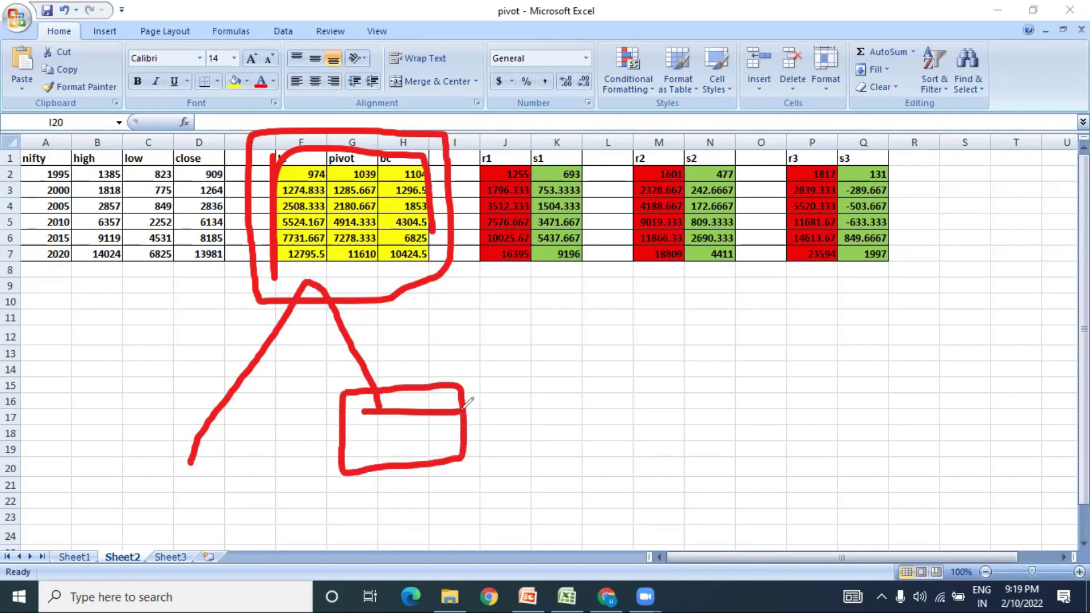
left_click_drag(381, 433, 470, 433)
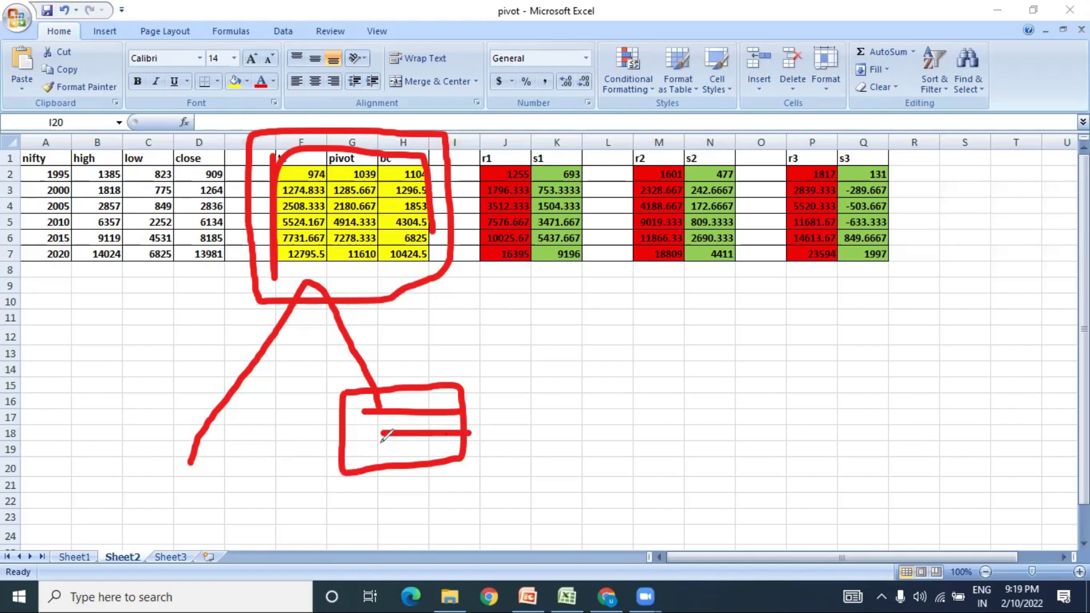
mouse_move(381, 393)
left_mouse_down()
mouse_move(417, 443)
mouse_move(445, 414)
mouse_move(463, 343)
mouse_move(600, 330)
mouse_move(578, 428)
left_mouse_up()
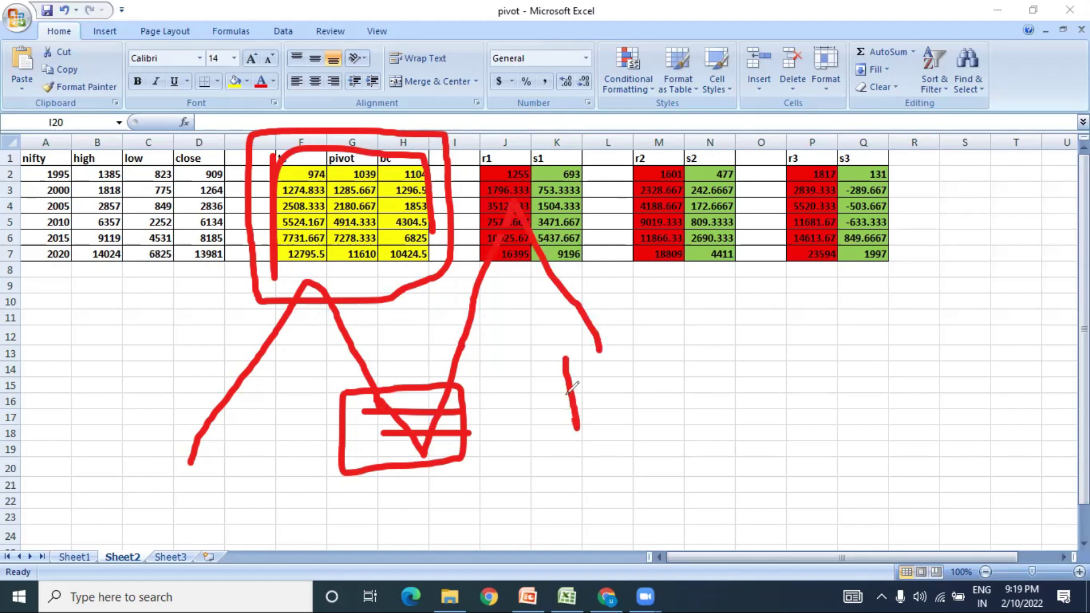
- Box two level lines at the zigzag's second dip, add three level lines before its start, and retrace the path up to column O
mouse_move(562, 359)
left_mouse_down()
mouse_move(743, 420)
mouse_move(591, 423)
mouse_move(697, 388)
left_mouse_up()
left_click_drag(634, 410, 726, 415)
mouse_move(594, 334)
left_mouse_down()
mouse_move(627, 372)
mouse_move(659, 369)
mouse_move(768, 169)
left_mouse_up()
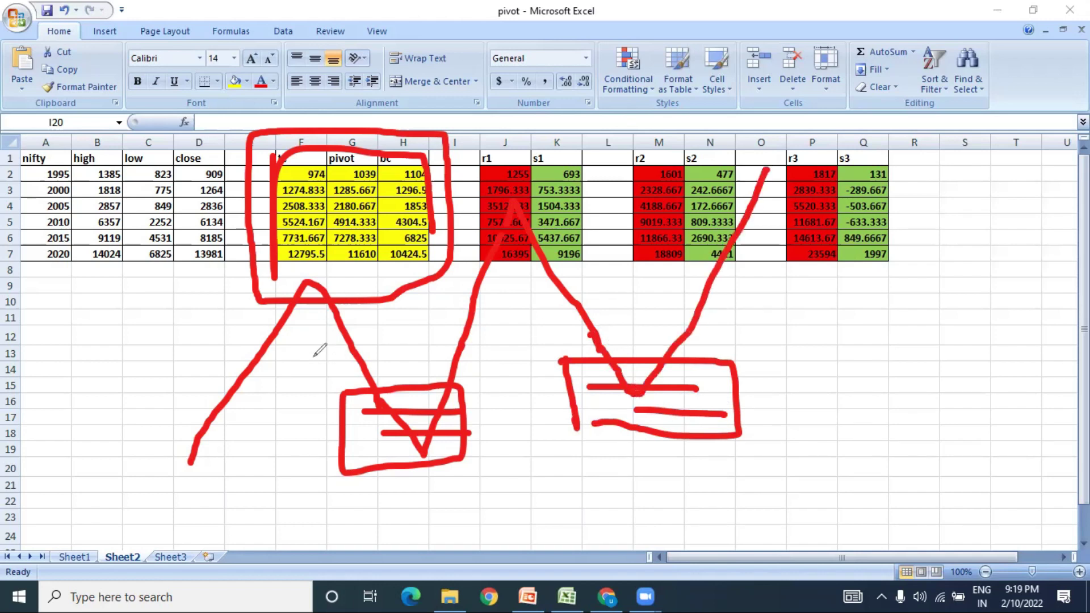
left_click_drag(58, 374, 164, 373)
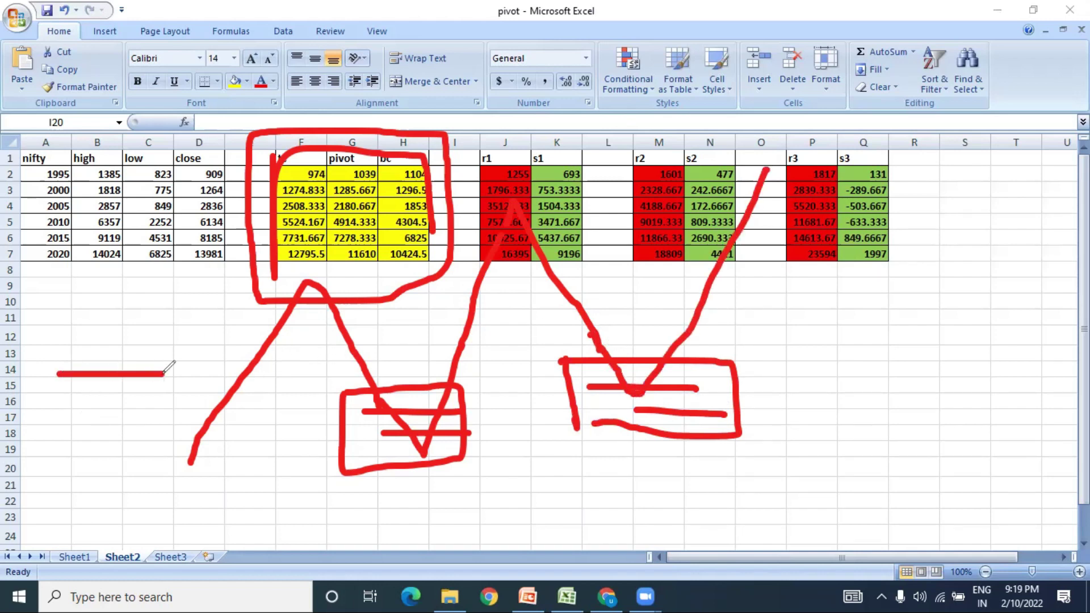
left_click_drag(86, 415, 176, 424)
left_click_drag(91, 453, 207, 465)
mouse_move(118, 491)
left_mouse_down()
mouse_move(152, 479)
mouse_move(304, 287)
mouse_move(431, 434)
mouse_move(506, 211)
mouse_move(626, 399)
mouse_move(752, 223)
mouse_move(755, 198)
left_mouse_up()
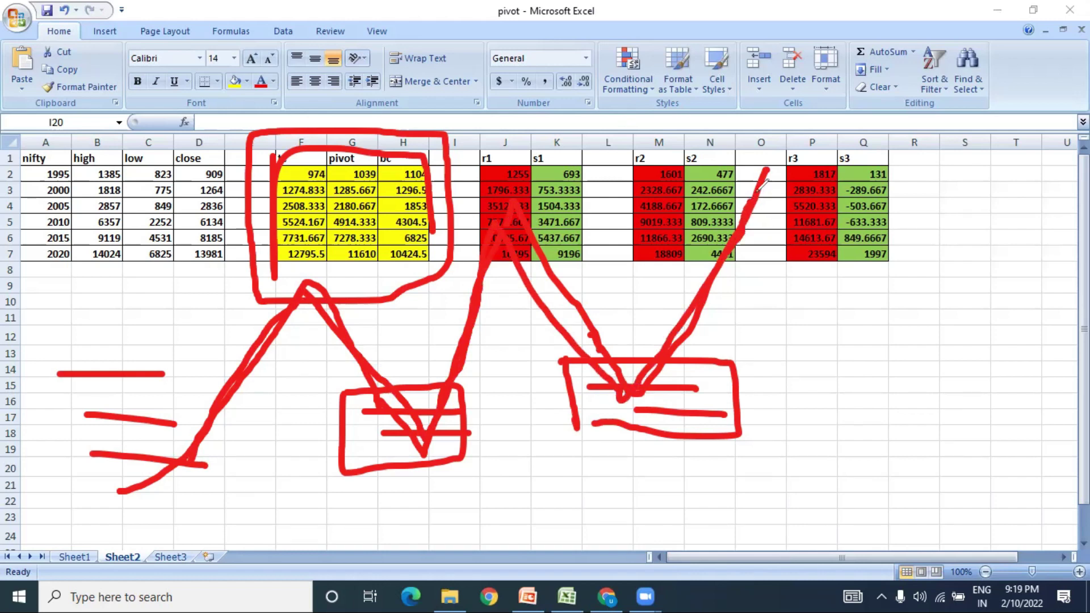
- Sketch a rising zigzag with a supporting trend curve beneath columns M to U, and clear all the ink
mouse_move(660, 508)
left_mouse_down()
mouse_move(743, 409)
mouse_move(812, 452)
mouse_move(917, 326)
mouse_move(962, 363)
mouse_move(1019, 284)
mouse_move(1056, 317)
mouse_move(1075, 221)
mouse_move(1088, 250)
left_mouse_up()
mouse_move(717, 498)
left_mouse_down()
mouse_move(968, 411)
mouse_move(1084, 319)
left_mouse_up()
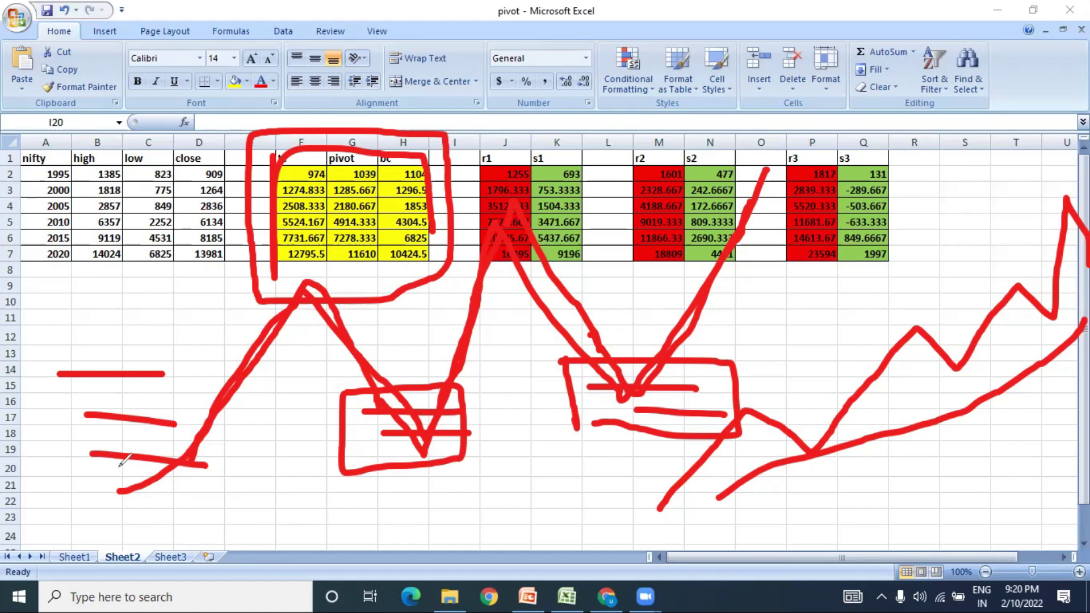
key("e")
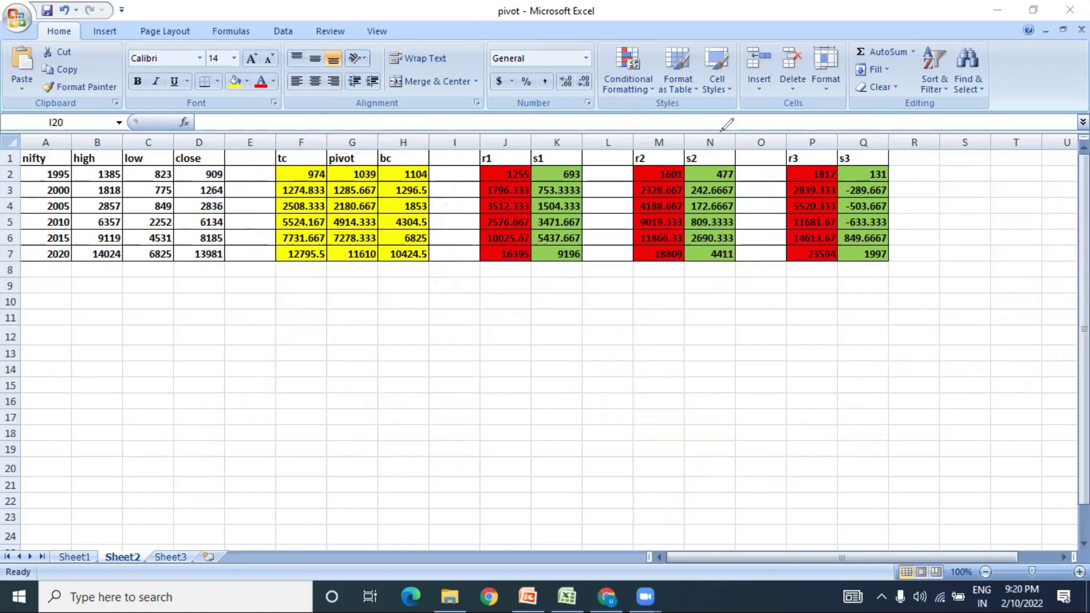
- Sketch a new price zigzag peaking at the s2 column, with three level lines across its start, and retrace its first swing
mouse_move(95, 492)
left_mouse_down()
mouse_move(195, 361)
mouse_move(207, 356)
mouse_move(268, 433)
mouse_move(472, 243)
mouse_move(518, 322)
mouse_move(705, 183)
mouse_move(710, 342)
mouse_move(728, 340)
mouse_move(775, 278)
mouse_move(840, 425)
left_mouse_up()
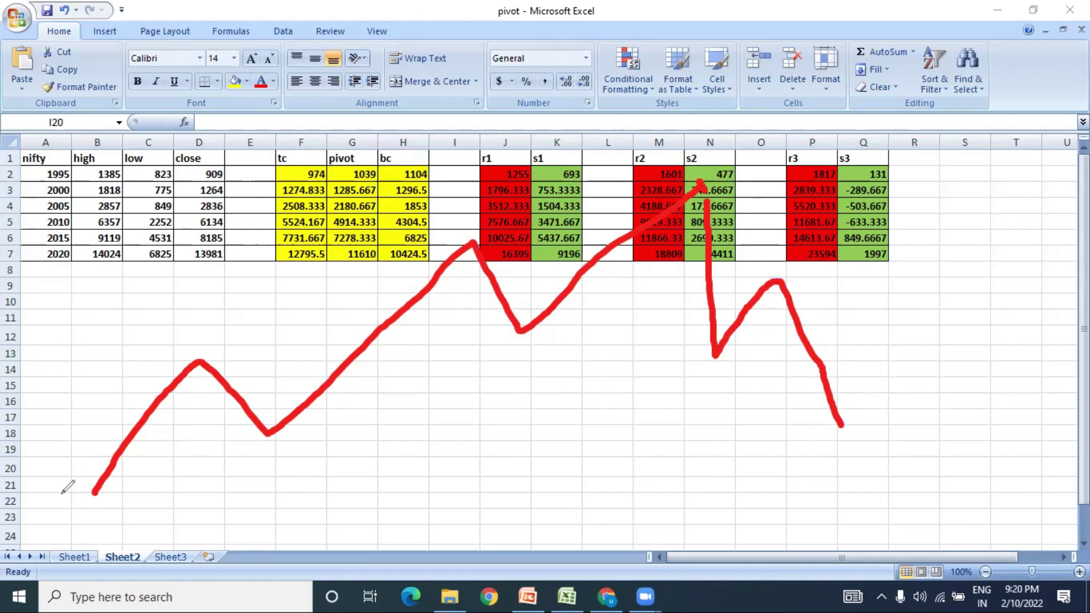
mouse_move(59, 455)
left_mouse_down()
mouse_move(157, 441)
mouse_move(171, 470)
left_mouse_up()
left_click_drag(65, 509, 163, 509)
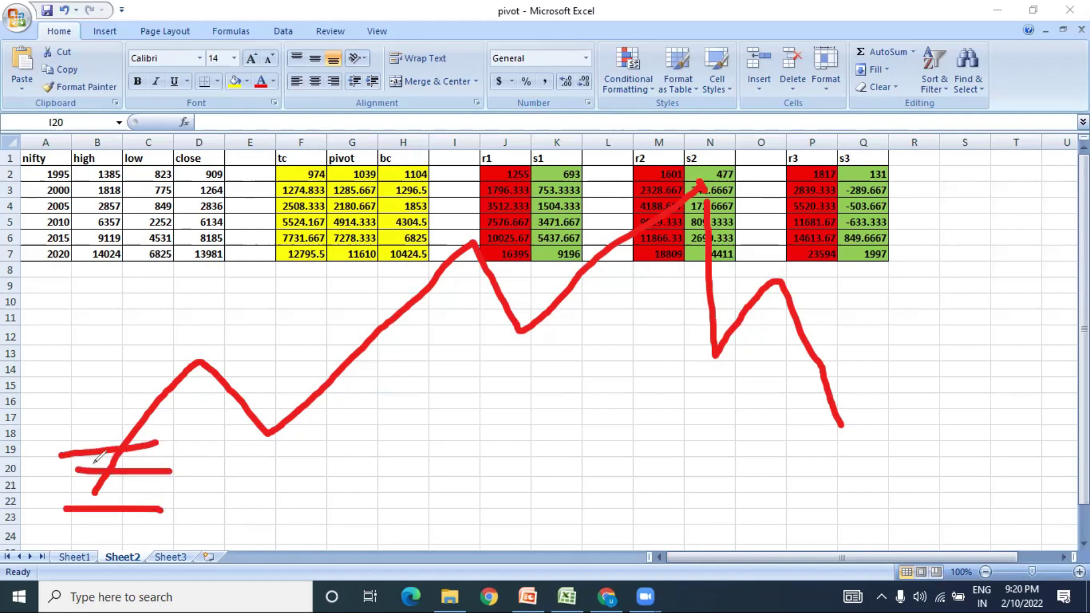
mouse_move(92, 516)
left_mouse_down()
mouse_move(192, 330)
mouse_move(278, 419)
left_mouse_up()
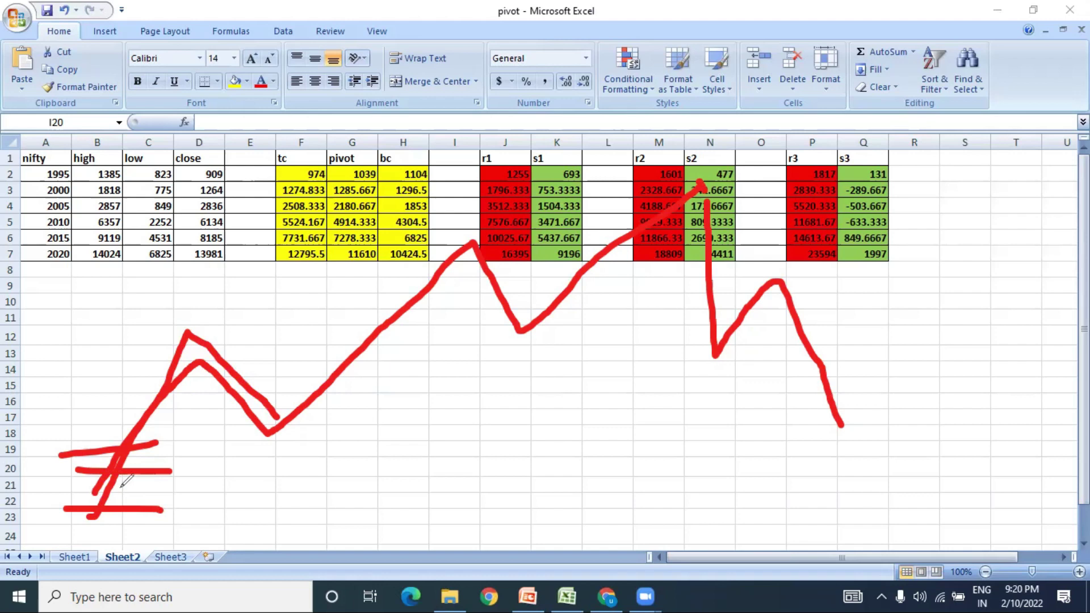
left_click_drag(75, 502, 136, 508)
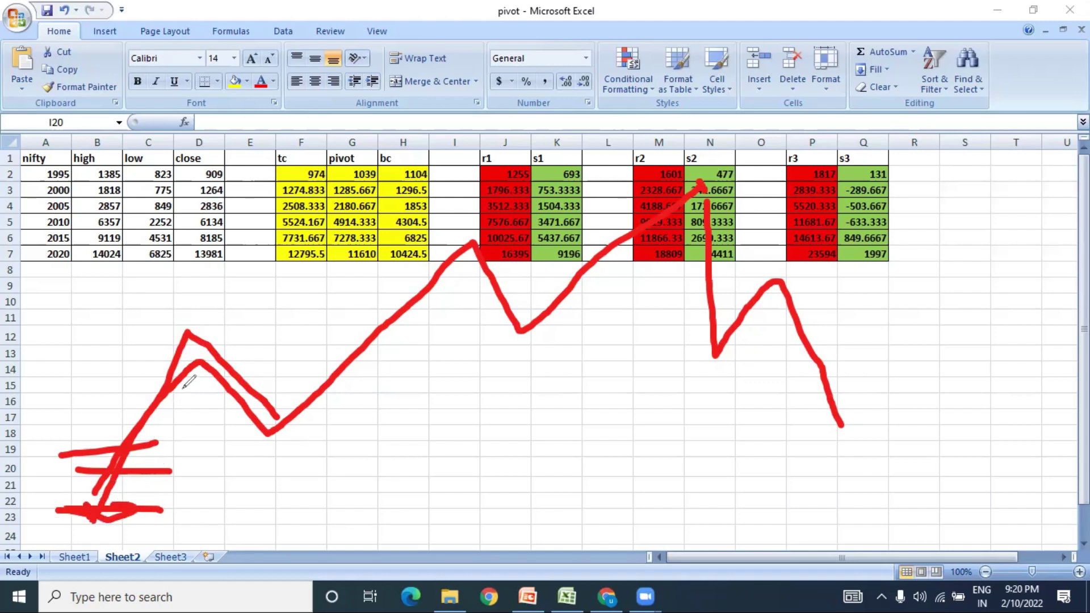
- Draw three level lines at the zigzag's first dip, retrace the following rise, and number the first peak 1 and the dip 2
left_click(232, 432)
mouse_move(282, 427)
left_mouse_down()
mouse_move(270, 434)
mouse_move(323, 439)
left_mouse_up()
mouse_move(245, 454)
left_mouse_down()
mouse_move(313, 453)
mouse_move(316, 470)
left_mouse_up()
mouse_move(235, 356)
left_mouse_down()
mouse_move(307, 448)
mouse_move(475, 241)
left_mouse_up()
mouse_move(300, 486)
left_mouse_down()
mouse_move(296, 507)
mouse_move(386, 533)
left_mouse_up()
left_click_drag(167, 302, 165, 350)
- Add three level lines numbered 4 at the second dip, retrace the next rise, and circle level groups 2 and 4
left_click_drag(481, 335, 540, 336)
left_click_drag(502, 367, 593, 378)
left_click_drag(507, 398, 565, 398)
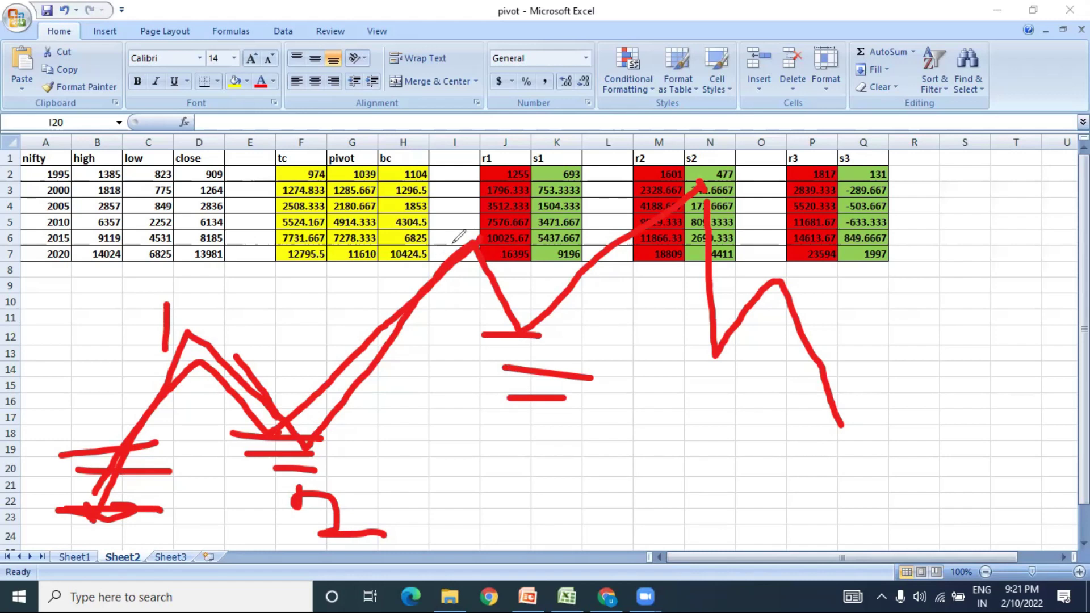
left_click(461, 222)
mouse_move(534, 418)
left_mouse_down()
mouse_move(560, 433)
mouse_move(570, 460)
left_mouse_up()
left_click_drag(543, 319, 688, 176)
mouse_move(363, 419)
left_mouse_down()
mouse_move(320, 412)
mouse_move(235, 438)
mouse_move(360, 518)
mouse_move(381, 426)
left_mouse_up()
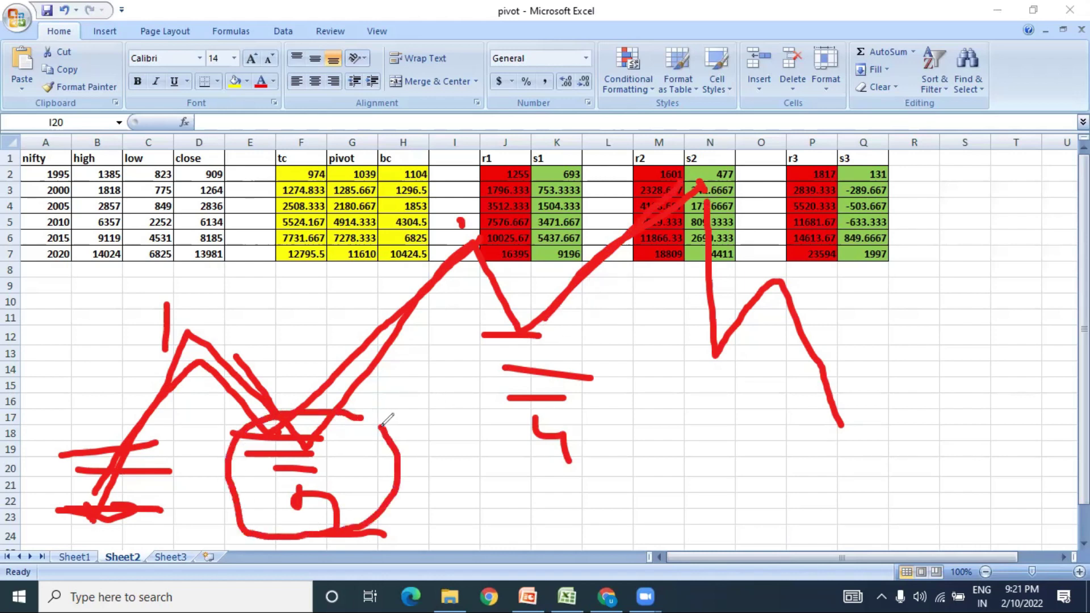
mouse_move(589, 331)
left_mouse_down()
mouse_move(534, 309)
mouse_move(487, 390)
mouse_move(591, 428)
mouse_move(573, 305)
left_mouse_up()
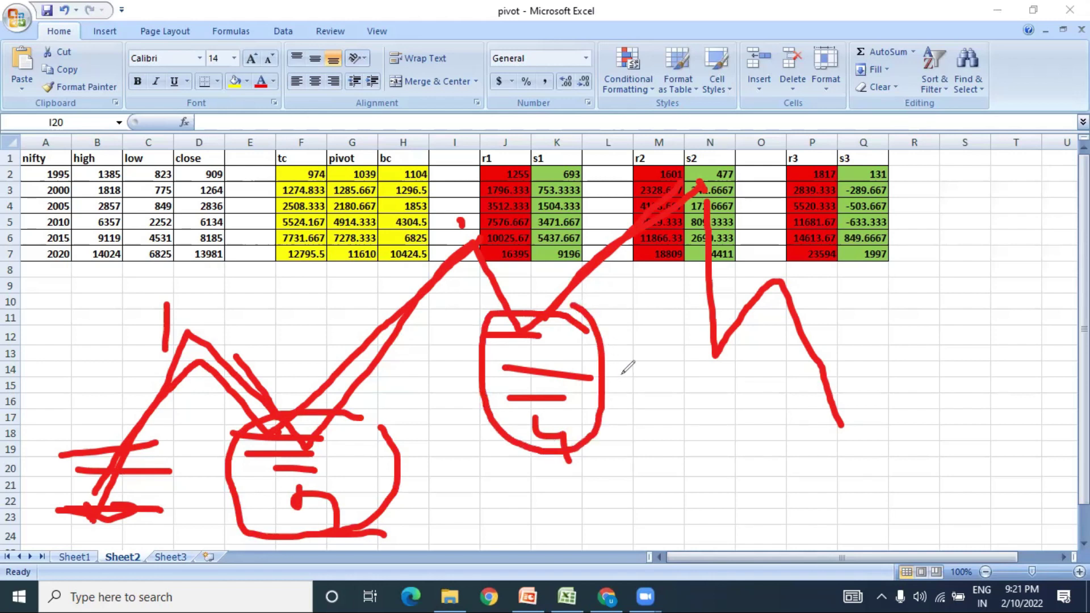
- Draw three level lines at the dip after the highest peak and trace the rebound from them towards the r3 column
left_click_drag(678, 282, 732, 281)
left_click_drag(673, 307, 742, 307)
left_click_drag(693, 329, 770, 328)
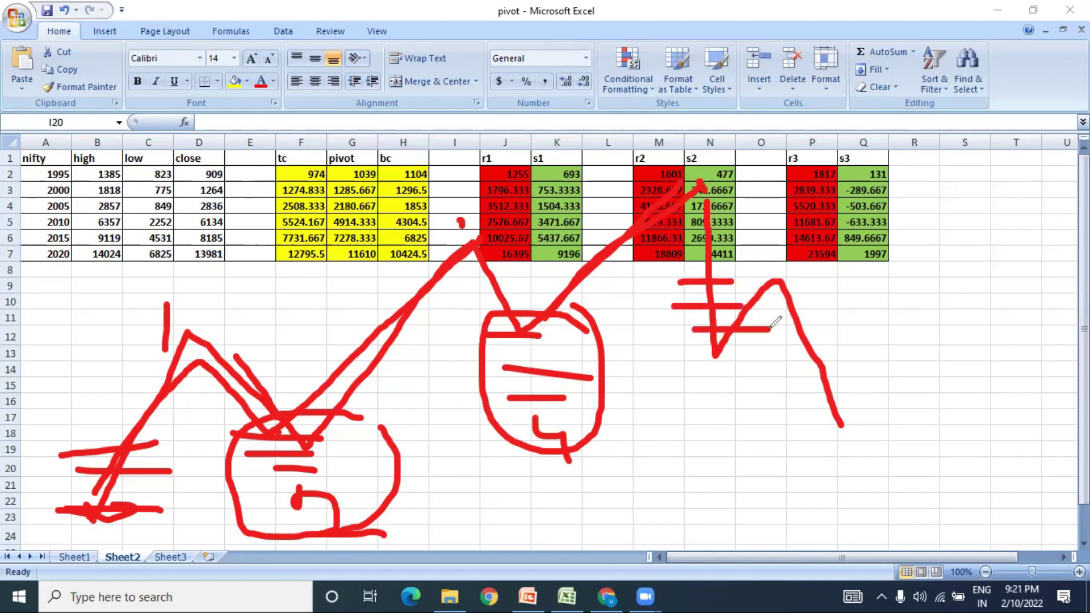
mouse_move(704, 201)
left_mouse_down()
mouse_move(733, 304)
mouse_move(784, 230)
mouse_move(821, 234)
left_mouse_up()
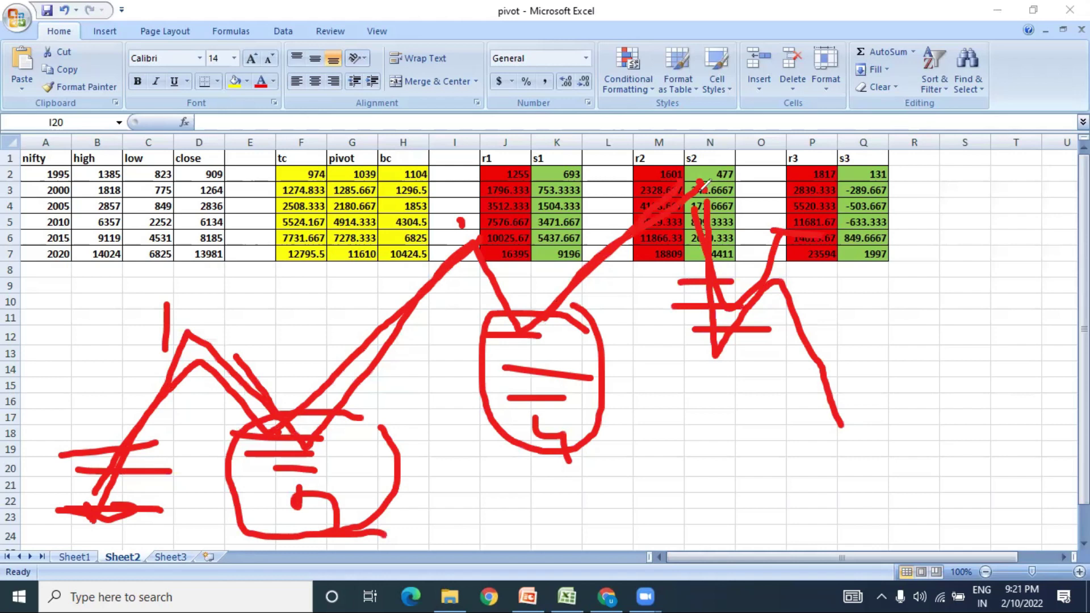
mouse_move(714, 282)
left_mouse_down()
mouse_move(729, 323)
mouse_move(800, 206)
left_mouse_up()
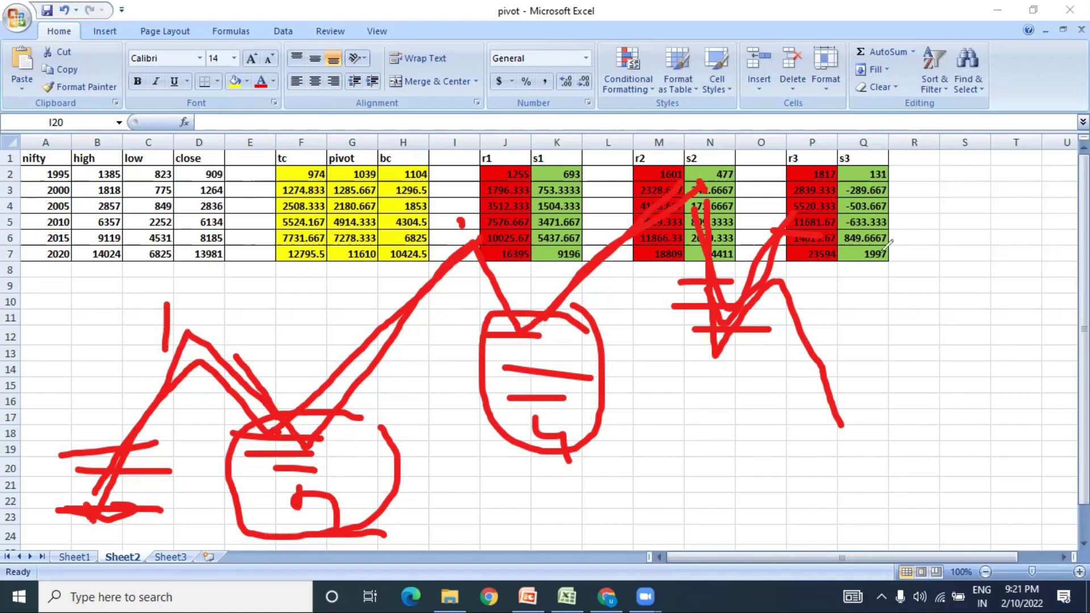
- Circle the whole price sketch, add a smaller rising zigzag with level lines below its first dip, and clear all the ink
mouse_move(1007, 264)
left_mouse_down()
mouse_move(940, 162)
mouse_move(403, 198)
mouse_move(10, 426)
mouse_move(195, 536)
mouse_move(725, 516)
mouse_move(1027, 387)
left_mouse_up()
left_click_drag(1036, 345, 1016, 254)
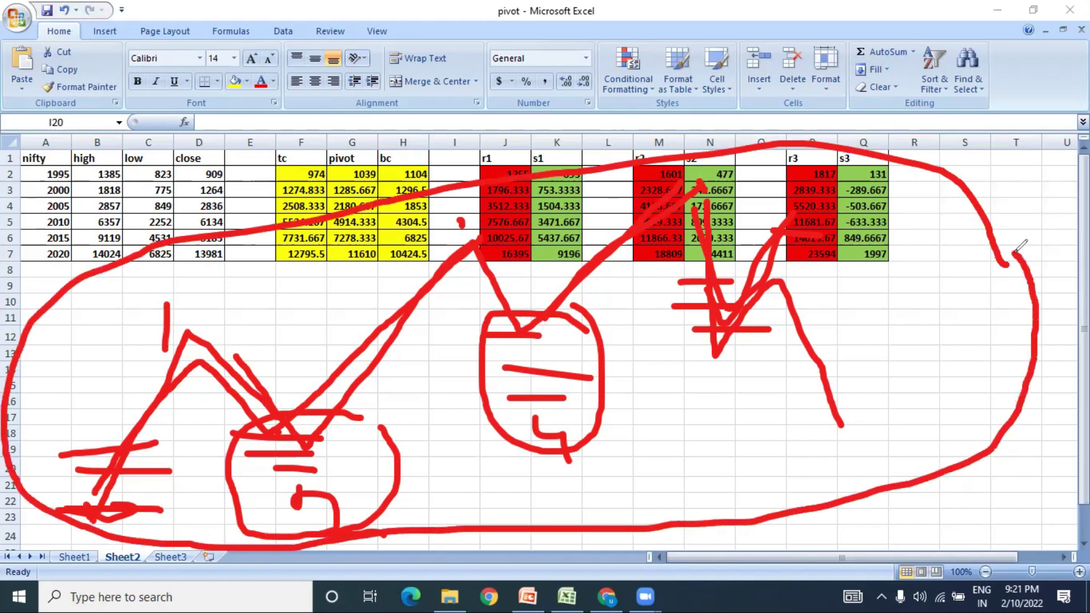
mouse_move(669, 526)
left_mouse_down()
mouse_move(721, 454)
mouse_move(758, 463)
left_mouse_up()
mouse_move(828, 392)
left_mouse_down()
mouse_move(896, 402)
mouse_move(962, 292)
mouse_move(985, 318)
left_mouse_up()
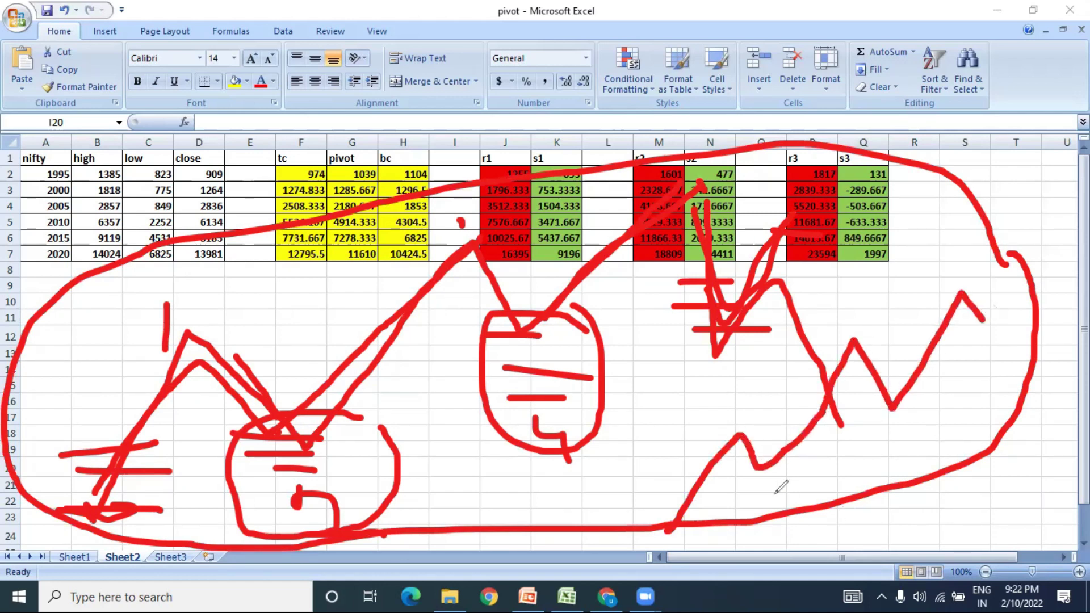
mouse_move(744, 484)
left_mouse_down()
mouse_move(784, 482)
mouse_move(783, 511)
mouse_move(796, 507)
left_mouse_up()
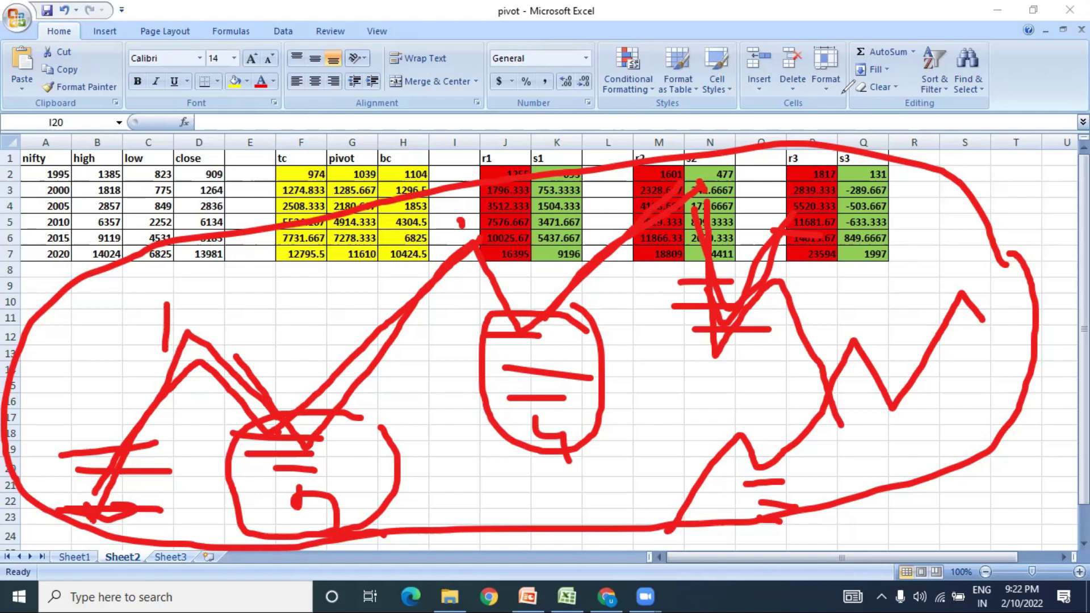
key("Escape")
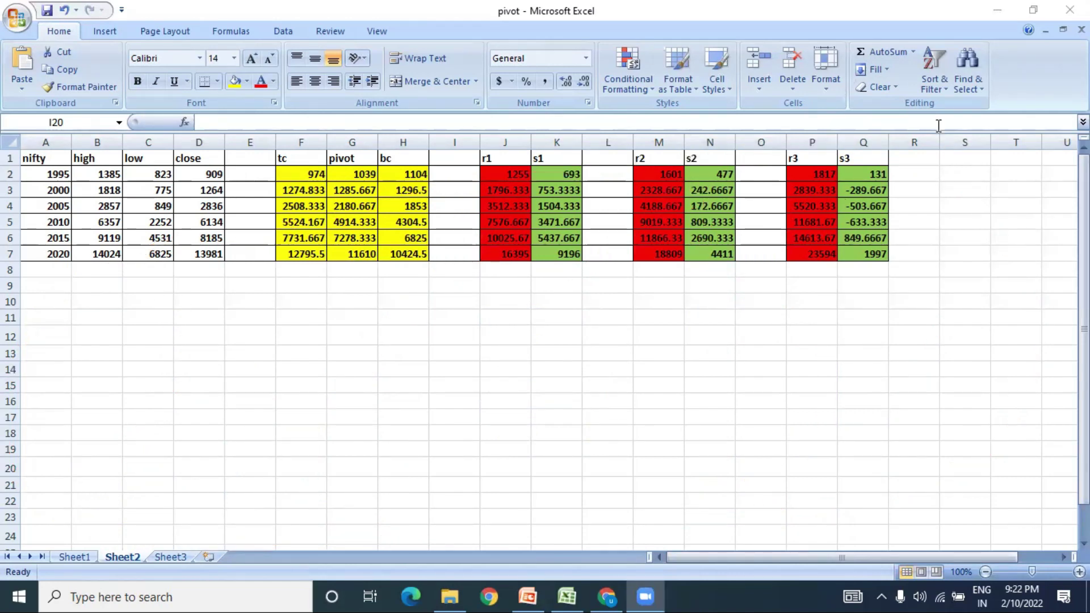
- Outline the entire Sheet2 table from nifty to s3 in red ink and clear the outline
mouse_move(71, 318)
left_mouse_down()
mouse_move(894, 267)
mouse_move(937, 134)
mouse_move(479, 139)
left_mouse_up()
mouse_move(407, 137)
left_mouse_down()
mouse_move(23, 136)
mouse_move(8, 187)
mouse_move(36, 291)
mouse_move(90, 335)
left_mouse_up()
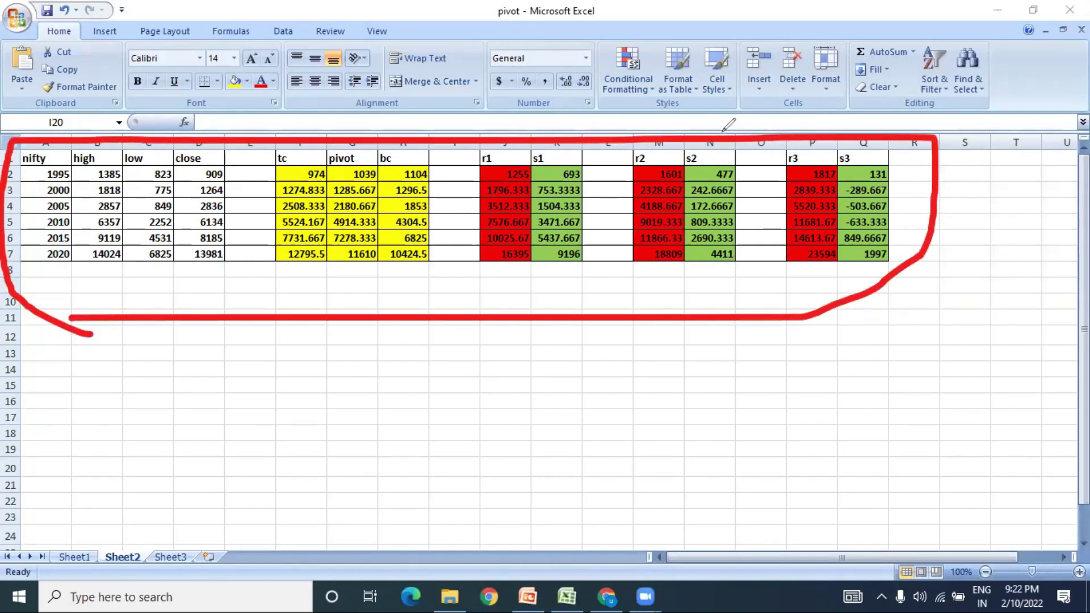
key("Escape")
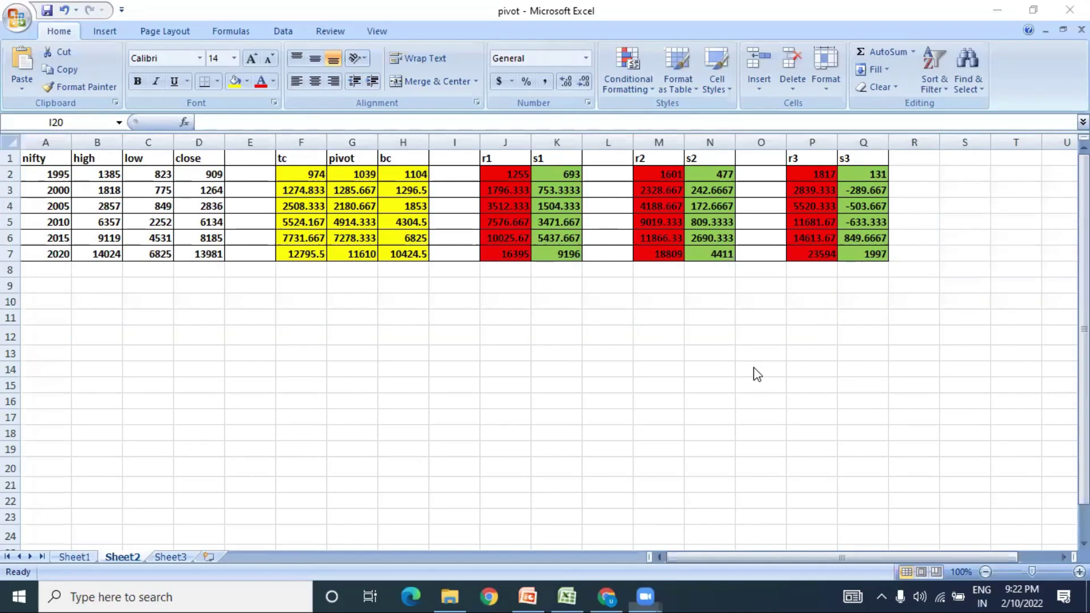
- Switch to the PowerPoint slide show titled "Secrets of pivots"
left_click(521, 594)
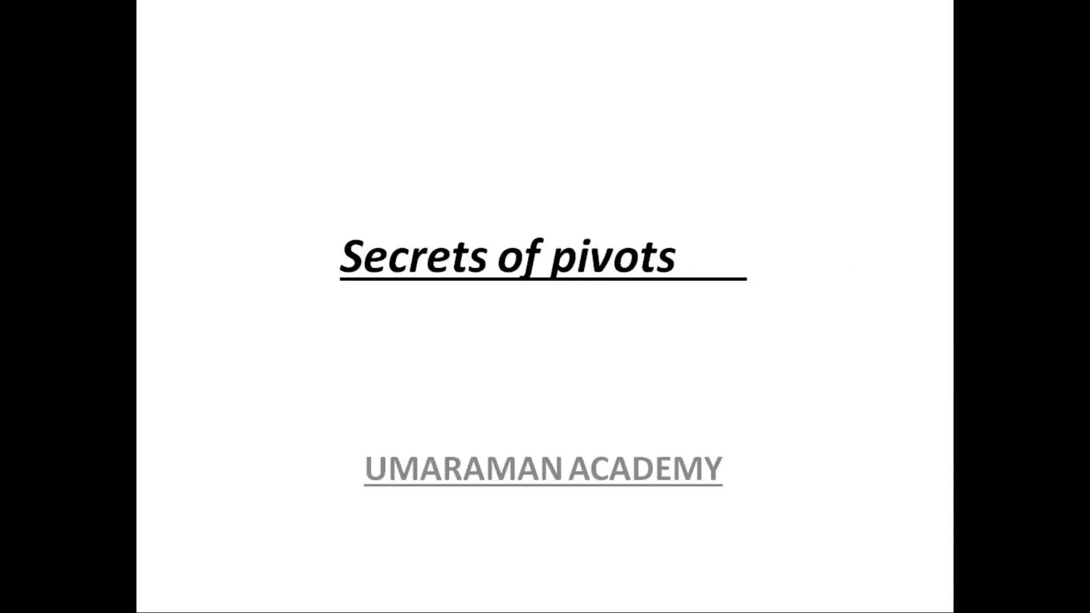